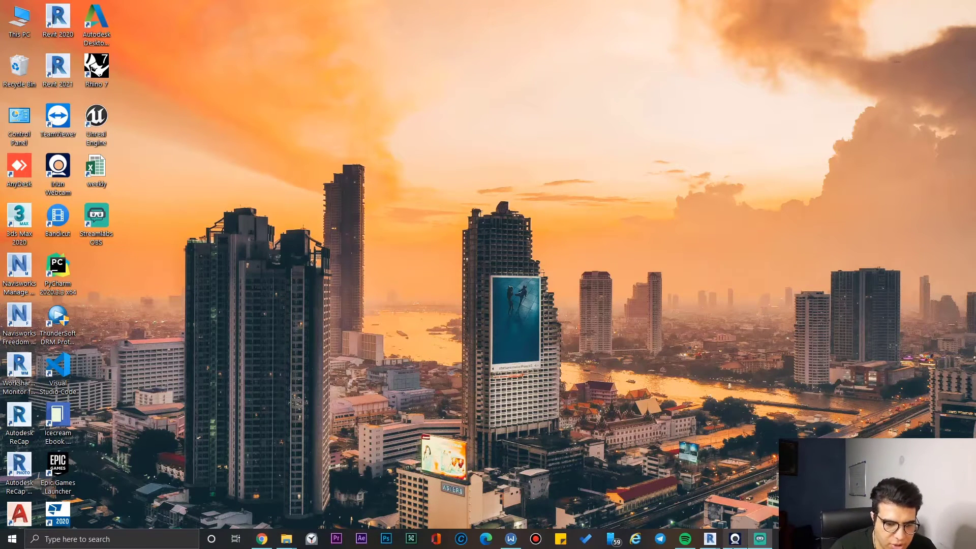
Switch to the villa model in Revit and examine the ground-floor wall behind the terrace dining table, dismissing the save reminder
{"action": "mouse_move", "coordinate": [711, 545]}
{"action": "mouse_move", "coordinate": [733, 530]}
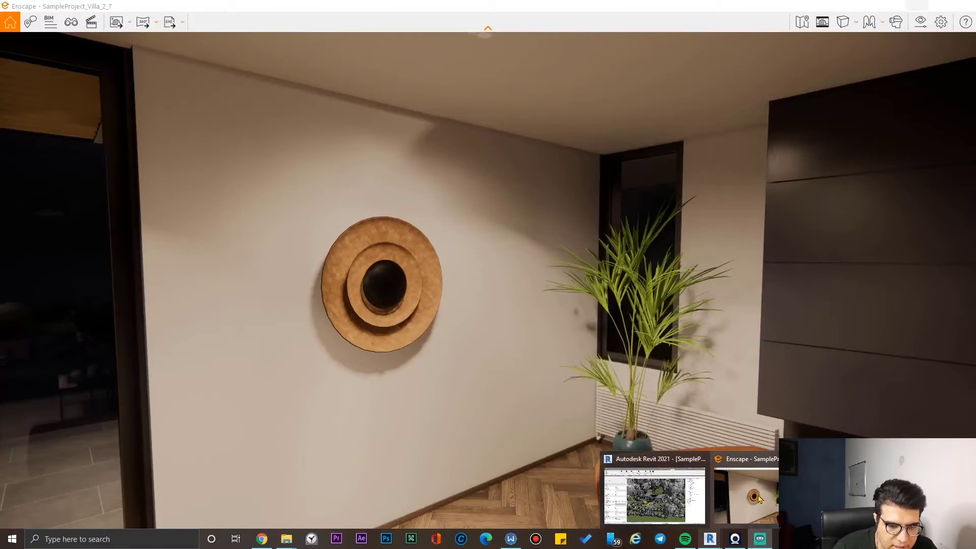
{"action": "left_click", "coordinate": [655, 496]}
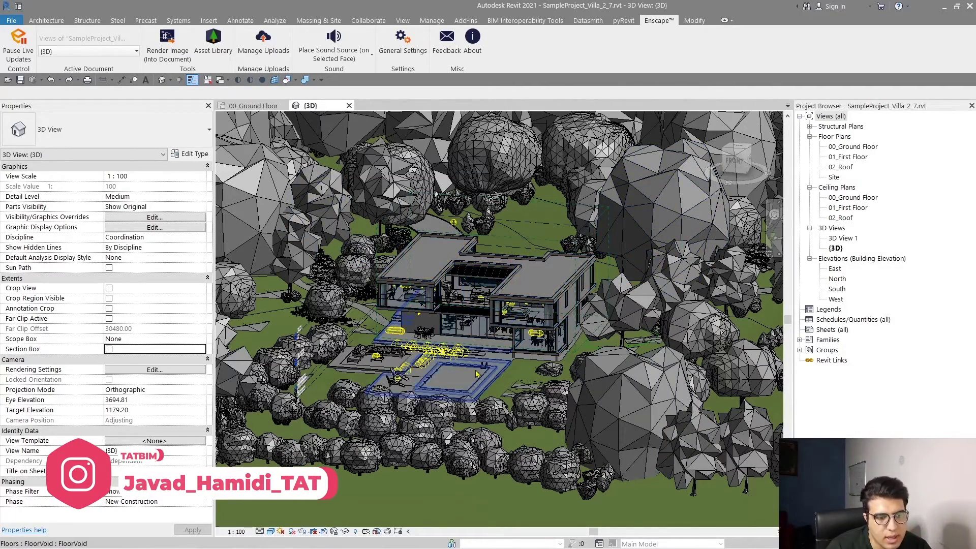
{"action": "middle_click_drag", "start_coordinate": [515, 389], "coordinate": [571, 408]}
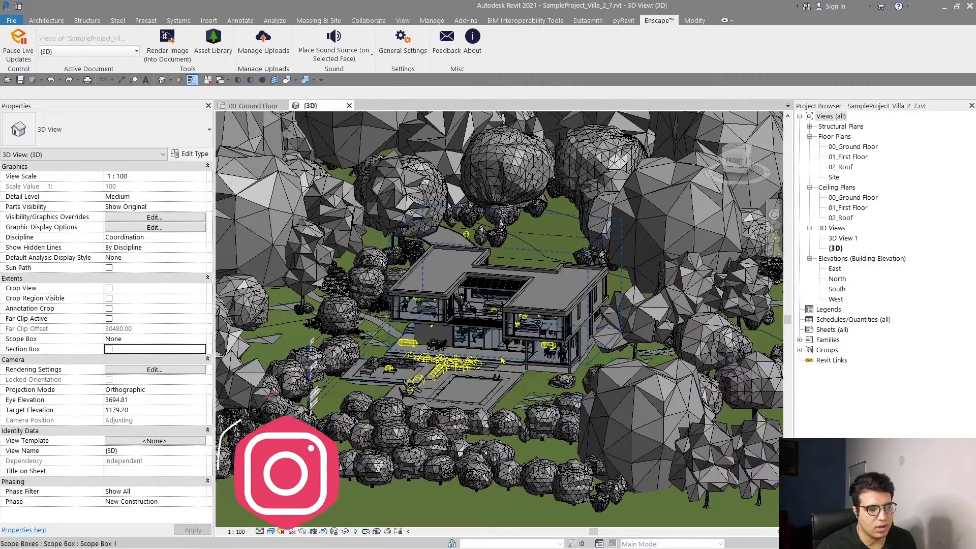
{"action": "scroll", "coordinate": [432, 359], "scroll_direction": "up", "scroll_amount": 2}
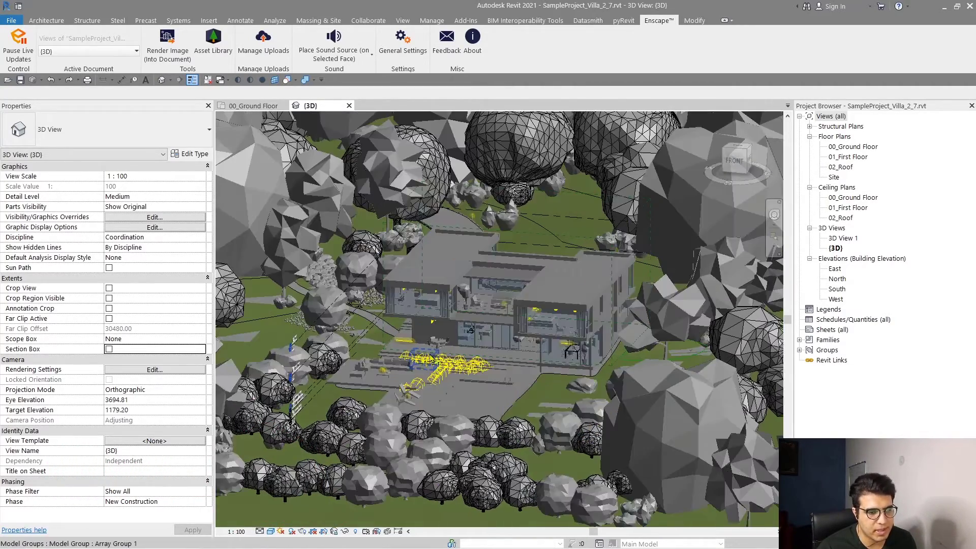
{"action": "scroll", "coordinate": [430, 357], "scroll_direction": "up", "scroll_amount": 5}
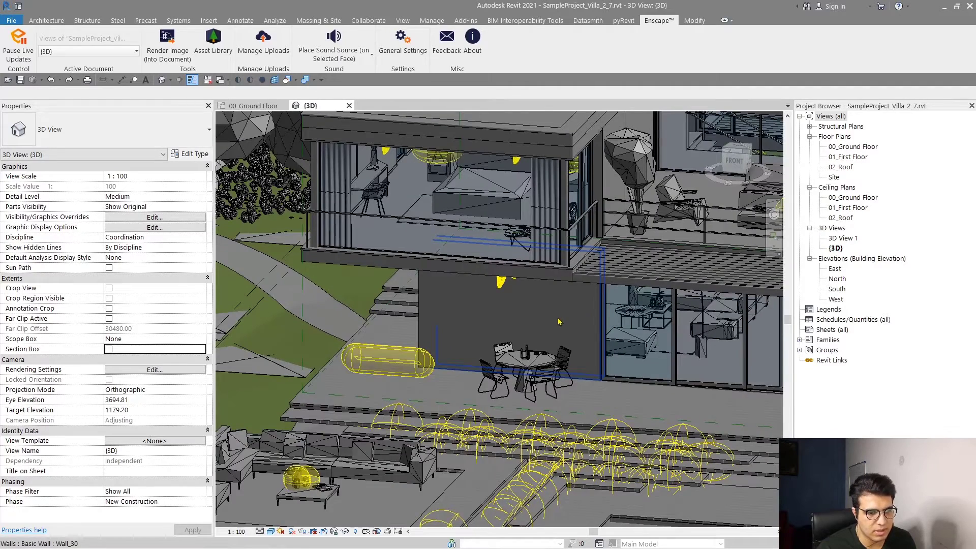
{"action": "left_click", "coordinate": [559, 321]}
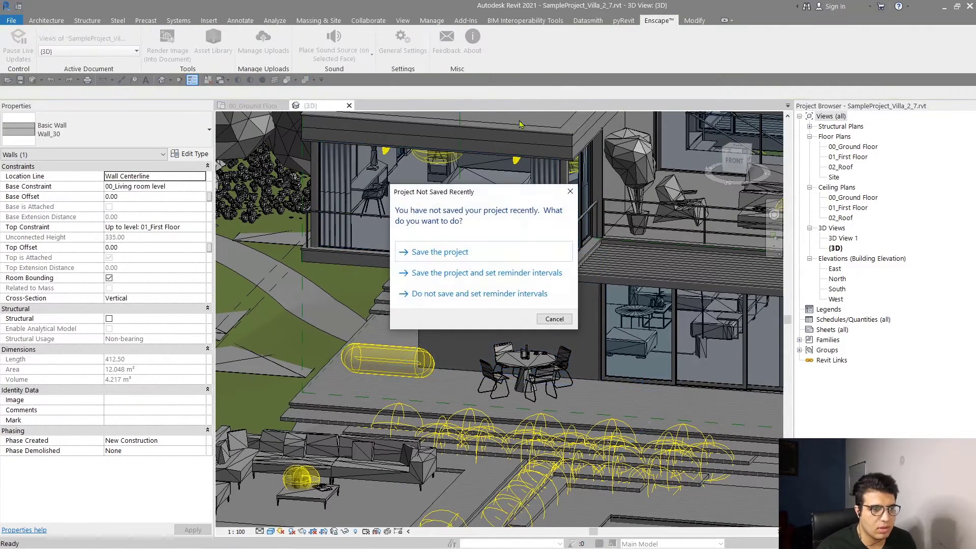
{"action": "left_click", "coordinate": [570, 194]}
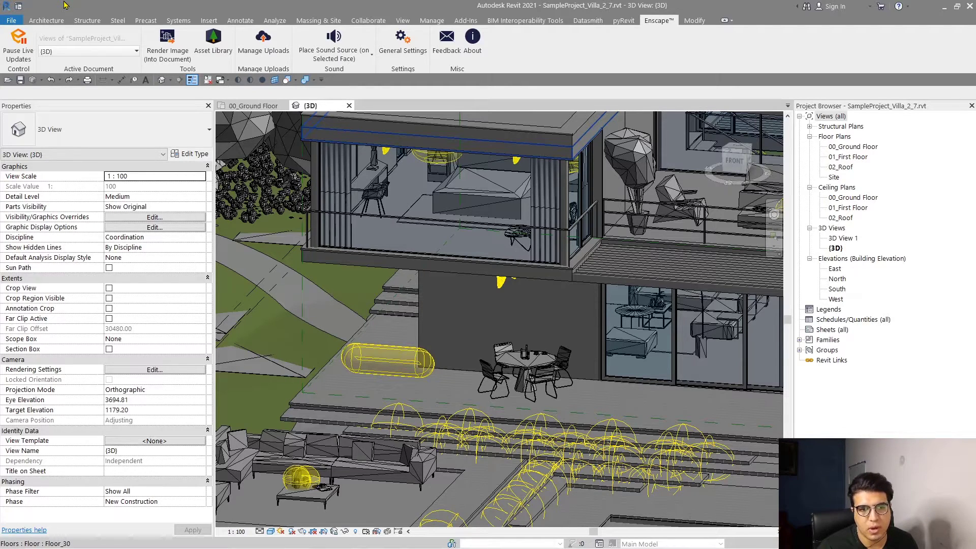
{"action": "scroll", "coordinate": [458, 319], "scroll_direction": "down", "scroll_amount": 1}
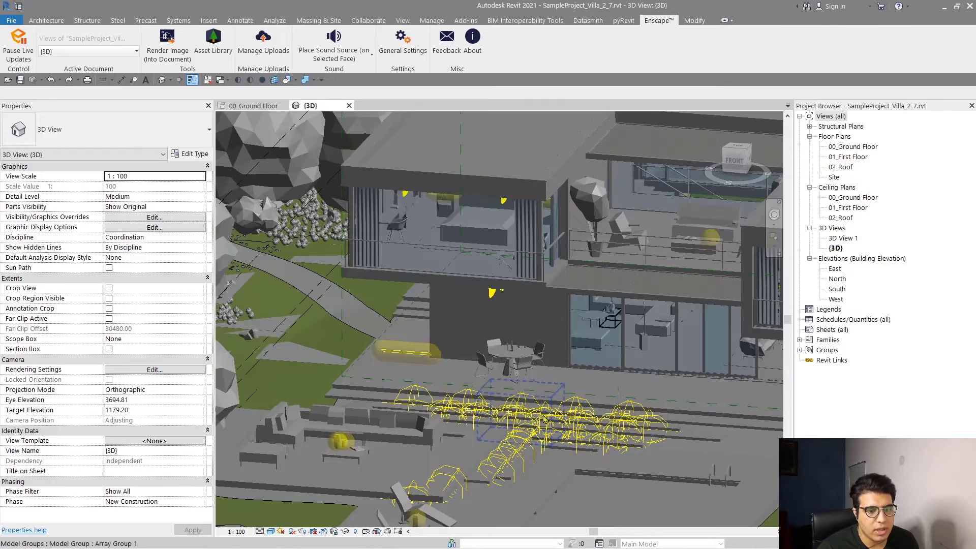
{"action": "middle_click_drag", "start_coordinate": [550, 444], "coordinate": [545, 401]}
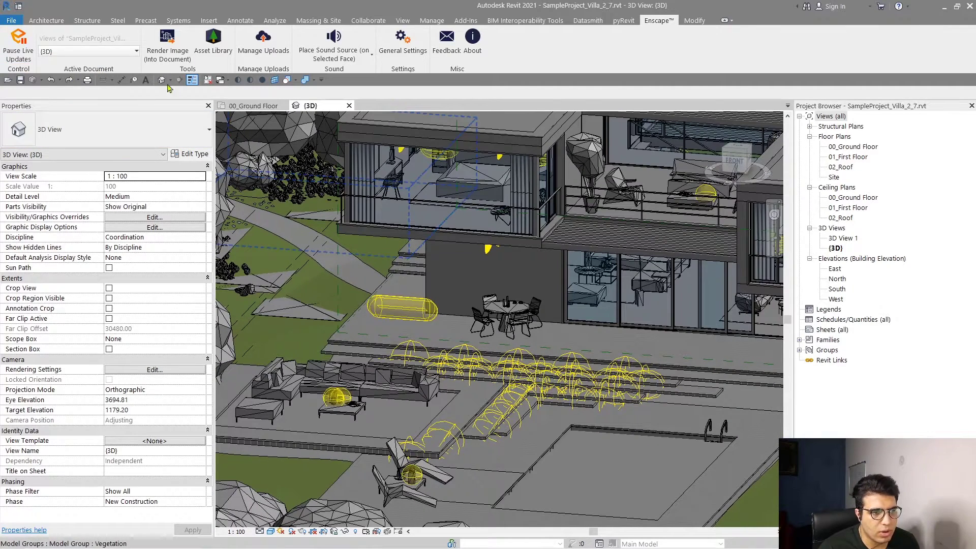
Switch to the Enscape window and examine the living room wall with the round decoration from near and far
{"action": "key", "text": "alt+Tab"}
{"action": "key", "text": "alt+Tab"}
{"action": "key", "text": "alt+Tab"}
{"action": "key", "text": "alt+Tab"}
{"action": "key", "text": "alt+Tab"}
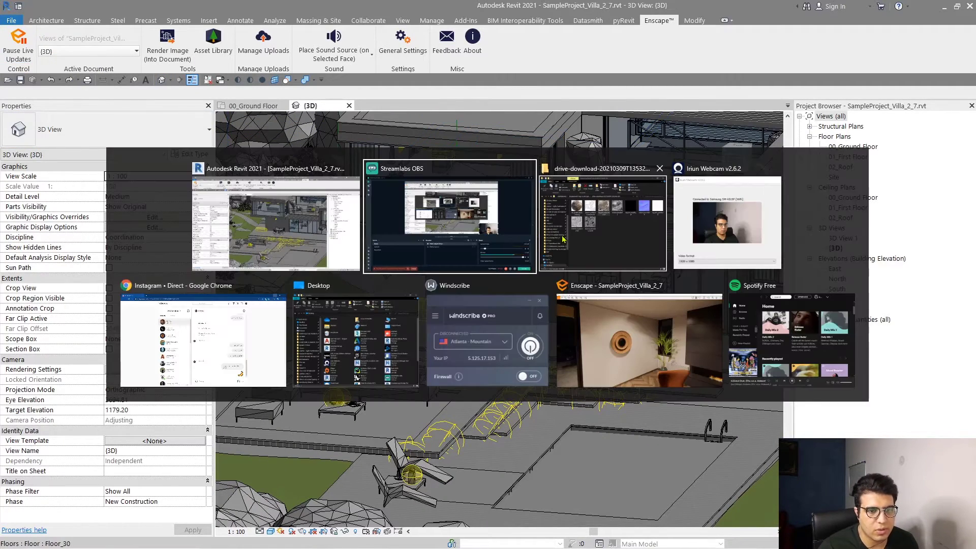
{"action": "left_click", "coordinate": [602, 342]}
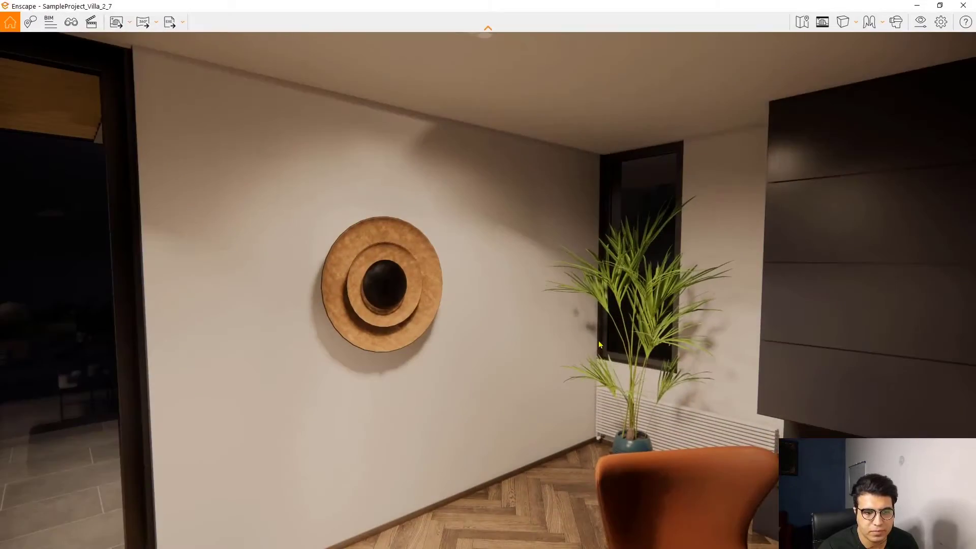
{"action": "left_click_drag", "start_coordinate": [547, 311], "coordinate": [310, 265]}
{"action": "key", "text": "w"}
{"action": "key", "text": "w"}
{"action": "key", "text": "w"}
{"action": "key", "text": "e"}
{"action": "key", "text": "w"}
{"action": "key", "text": "s"}
{"action": "key", "text": "s"}
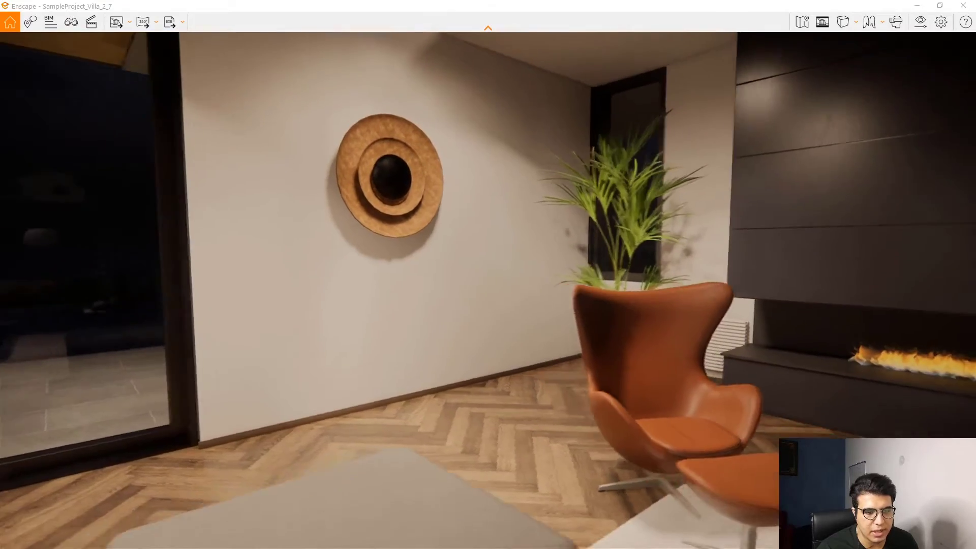
{"action": "mouse_move", "coordinate": [488, 275]}
{"action": "right_mouse_down"}
{"action": "mouse_move", "coordinate": [559, 275]}
{"action": "mouse_move", "coordinate": [488, 275]}
{"action": "right_mouse_up"}
{"action": "key", "text": "w"}
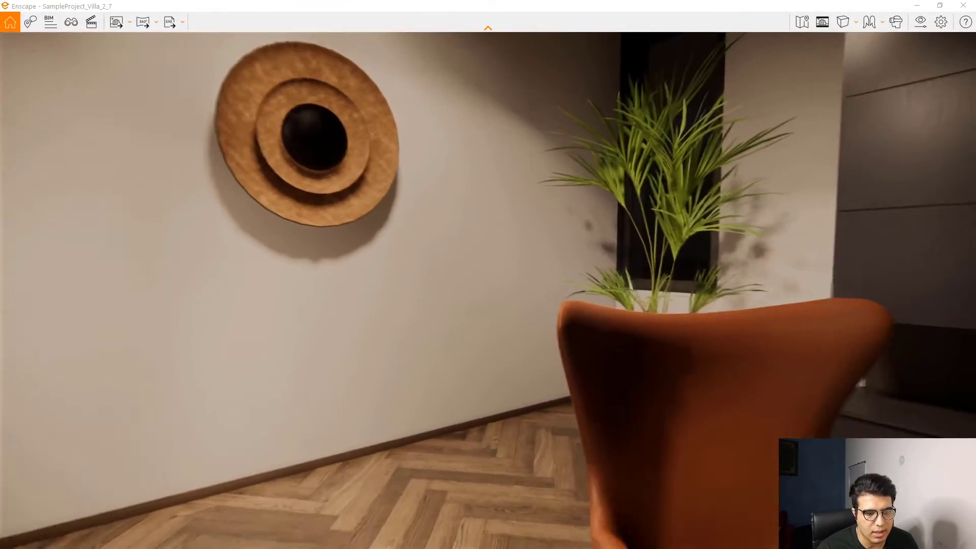
{"action": "key", "text": "s"}
{"action": "key", "text": "s"}
{"action": "key", "text": "w"}
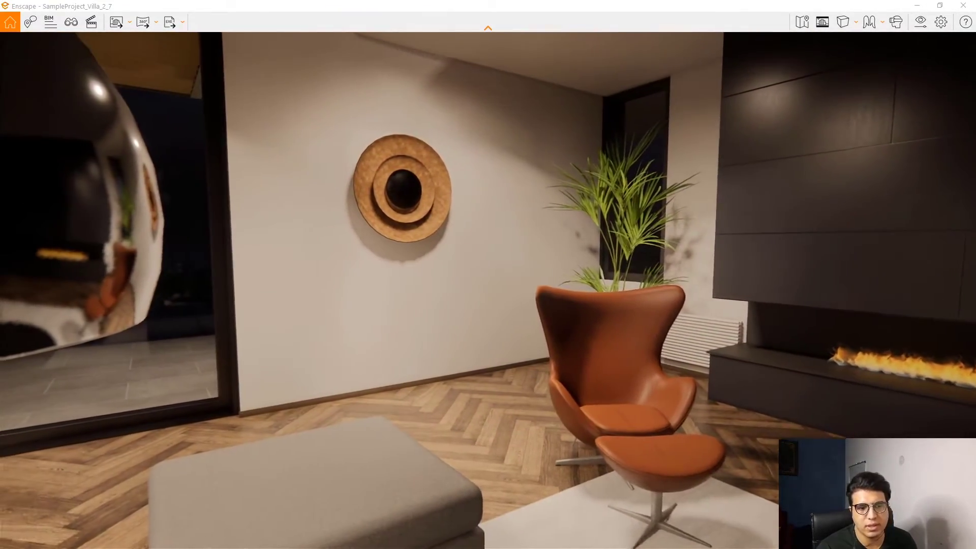
{"action": "key", "text": "e"}
{"action": "key", "text": "s"}
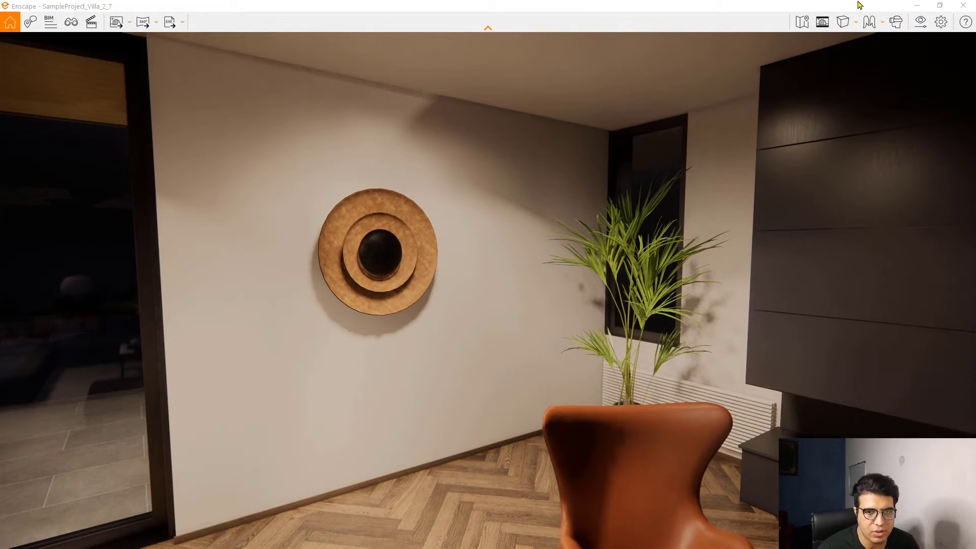
Return to Revit and isolate the ground-floor wall behind the terrace dining table with a Selection Box, viewed from its interior side
{"action": "left_click", "coordinate": [922, 5]}
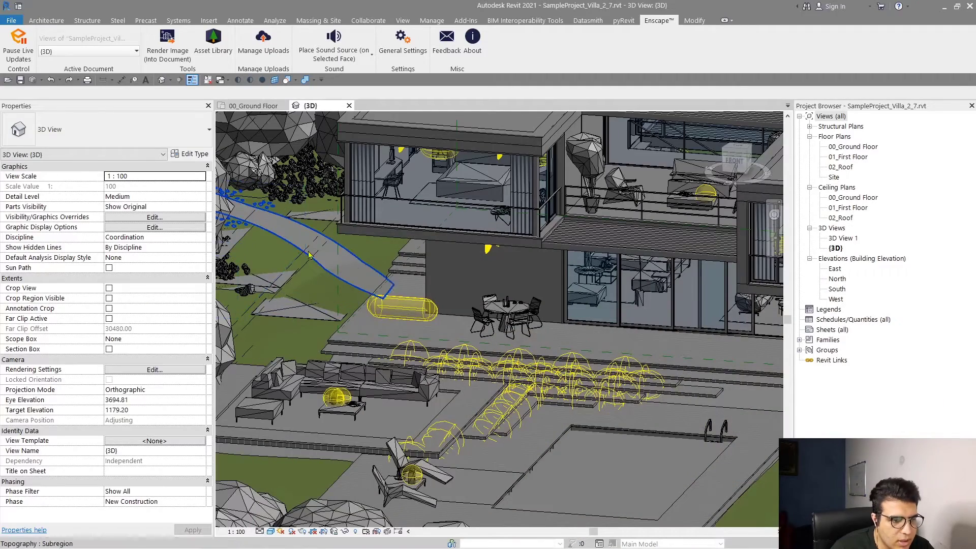
{"action": "scroll", "coordinate": [552, 320], "scroll_direction": "up", "scroll_amount": 5}
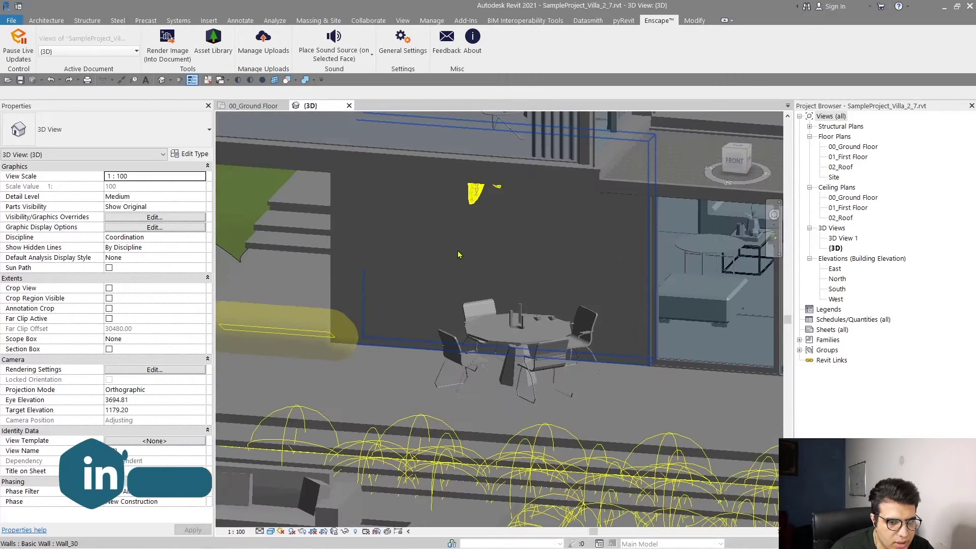
{"action": "left_click", "coordinate": [482, 275]}
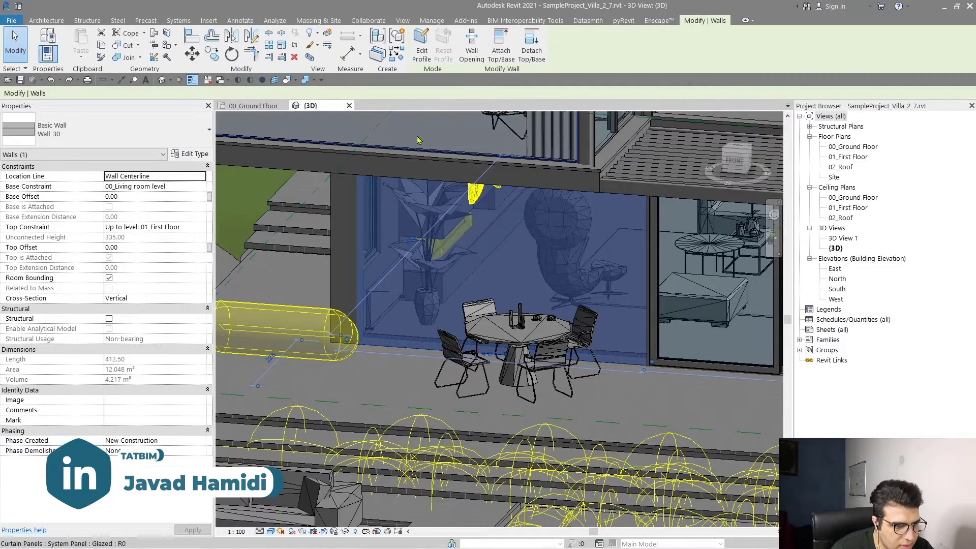
{"action": "left_click", "coordinate": [309, 57]}
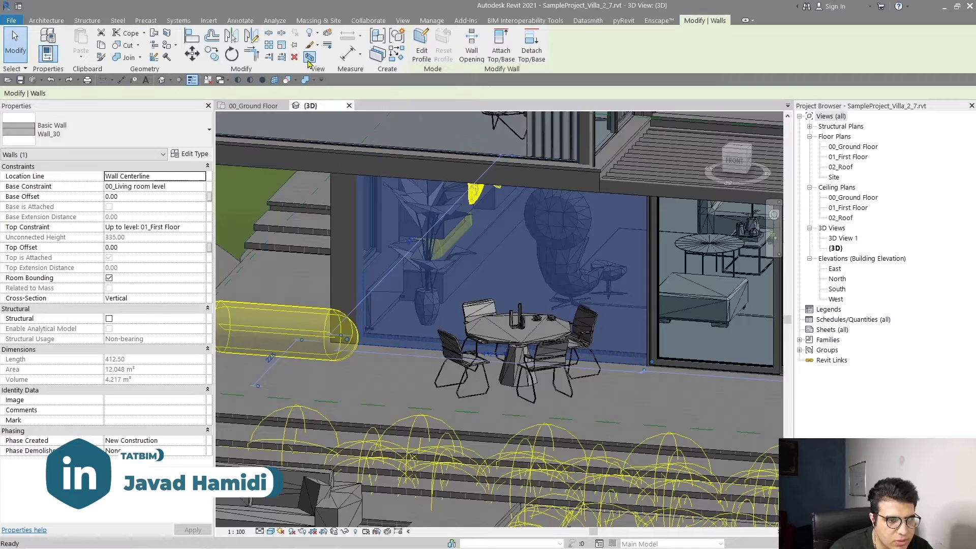
{"action": "scroll", "coordinate": [447, 451], "scroll_direction": "up", "scroll_amount": 2}
{"action": "left_click", "coordinate": [528, 444]}
{"action": "middle_click_drag", "start_coordinate": [527, 445], "coordinate": [270, 467], "text": "shift"}
{"action": "scroll", "coordinate": [264, 458], "scroll_direction": "up", "scroll_amount": 2}
{"action": "key", "text": "Escape"}
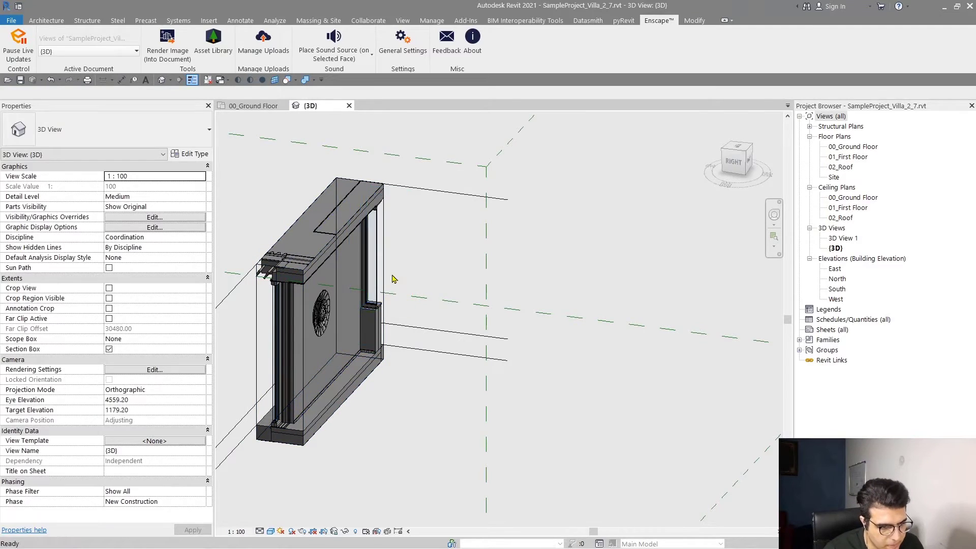
Extend the section box into the living room to include the armchair and plant, and compare the wall with the Enscape view
{"action": "left_click", "coordinate": [263, 367]}
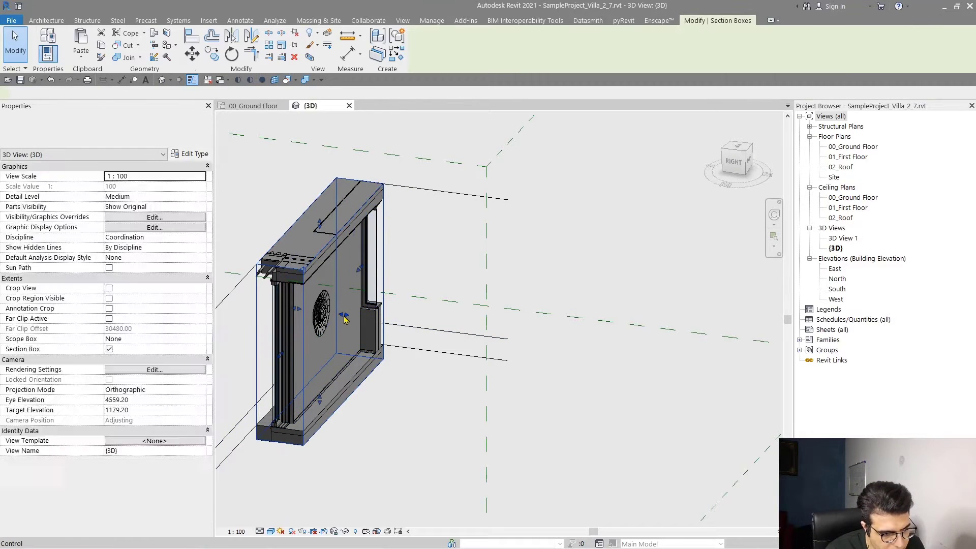
{"action": "left_click_drag", "start_coordinate": [338, 340], "coordinate": [464, 355]}
{"action": "middle_click_drag", "start_coordinate": [465, 355], "coordinate": [498, 391], "text": "shift"}
{"action": "key", "text": "Escape"}
{"action": "key", "text": "alt+Tab"}
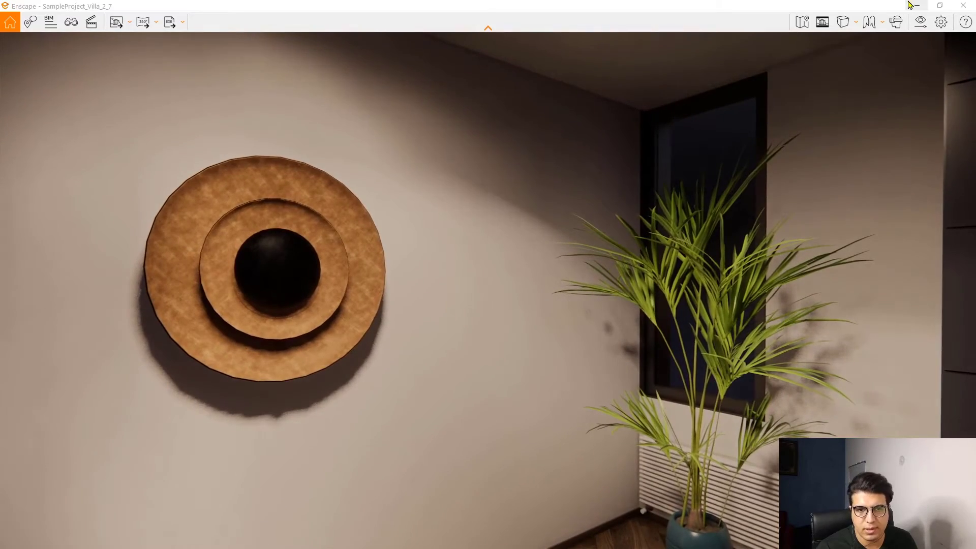
{"action": "left_click", "coordinate": [918, 5]}
Open the layer structure of the decorated wall's type Wall_30 and select its Structure [1] layer
{"action": "scroll", "coordinate": [388, 281], "scroll_direction": "up", "scroll_amount": 5}
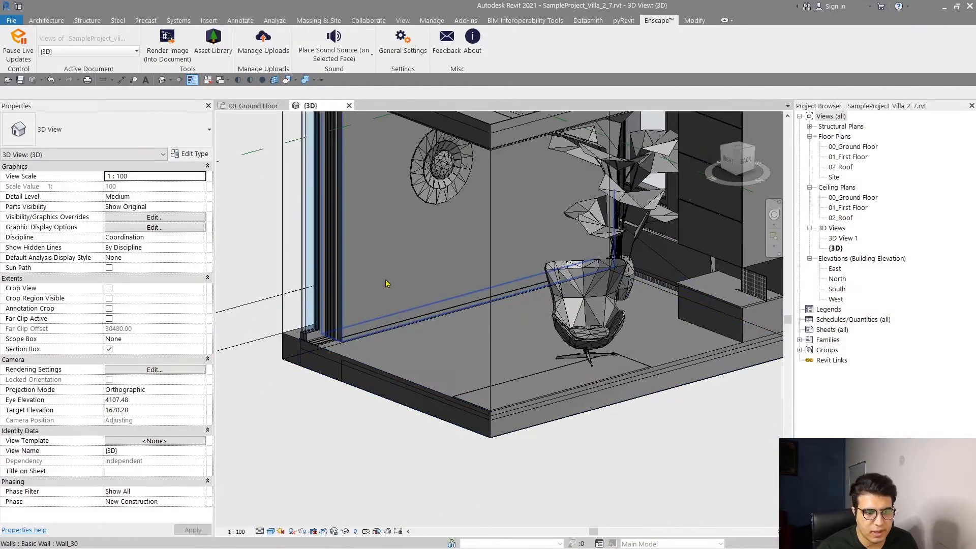
{"action": "left_click", "coordinate": [388, 282]}
{"action": "middle_click_drag", "start_coordinate": [405, 299], "coordinate": [269, 379]}
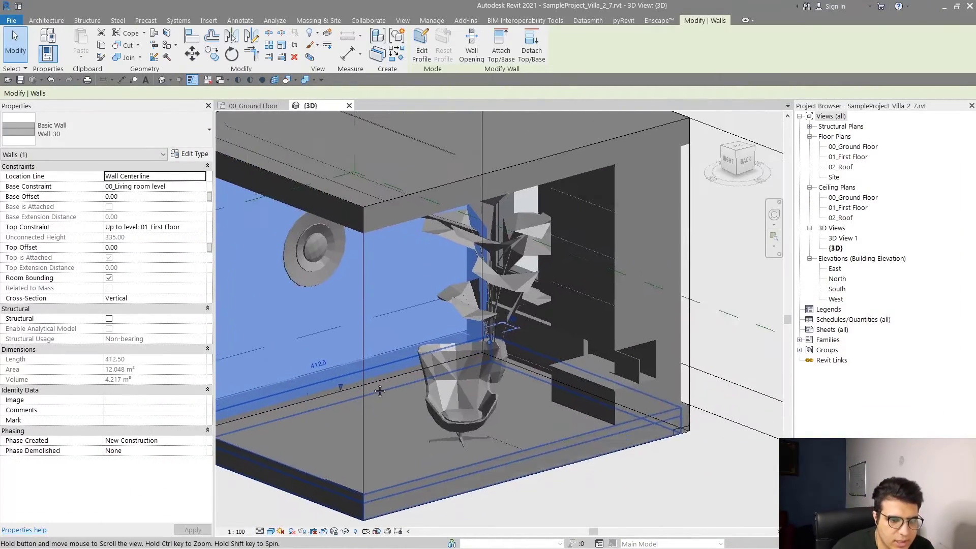
{"action": "left_click", "coordinate": [194, 155]}
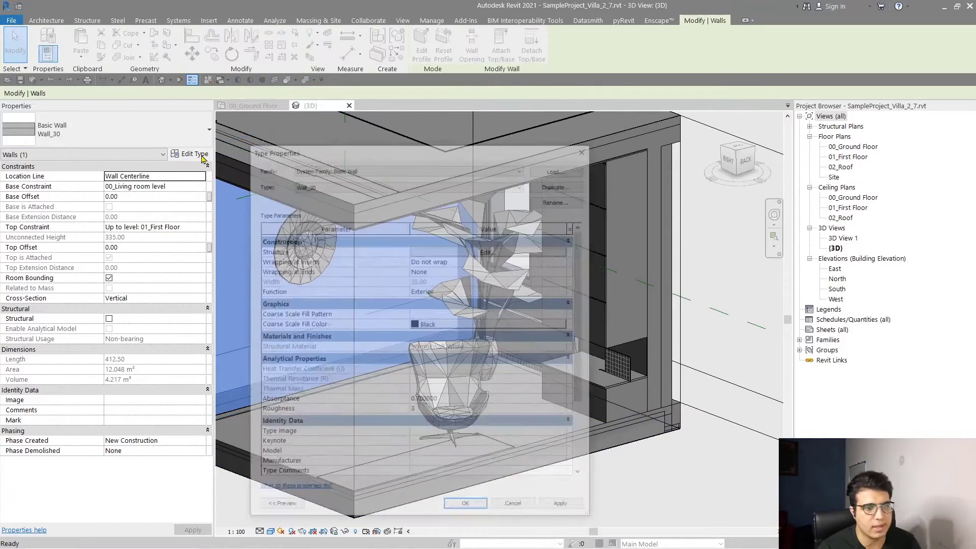
{"action": "left_click_drag", "start_coordinate": [453, 150], "coordinate": [466, 97]}
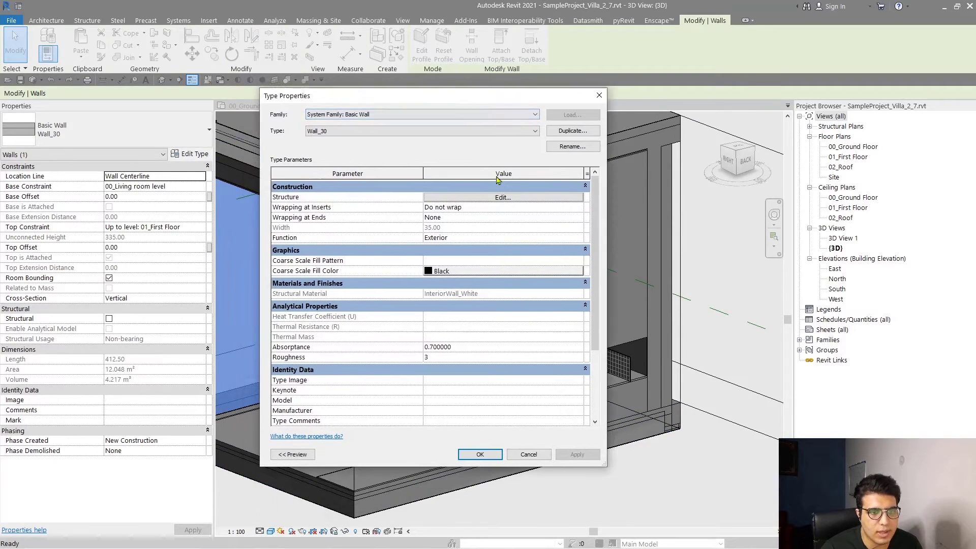
{"action": "left_click", "coordinate": [504, 198]}
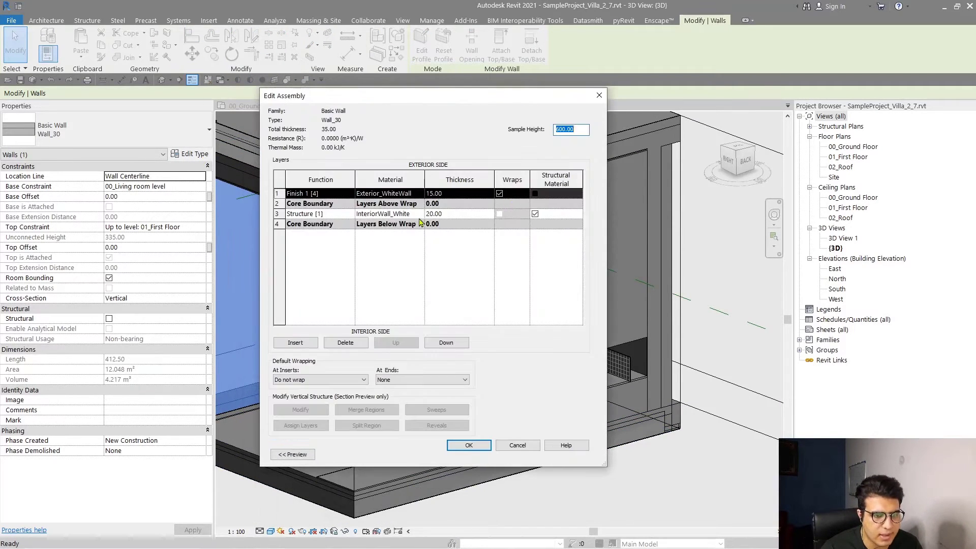
{"action": "left_click", "coordinate": [276, 214]}
{"action": "left_click_drag", "start_coordinate": [346, 100], "coordinate": [576, 103]}
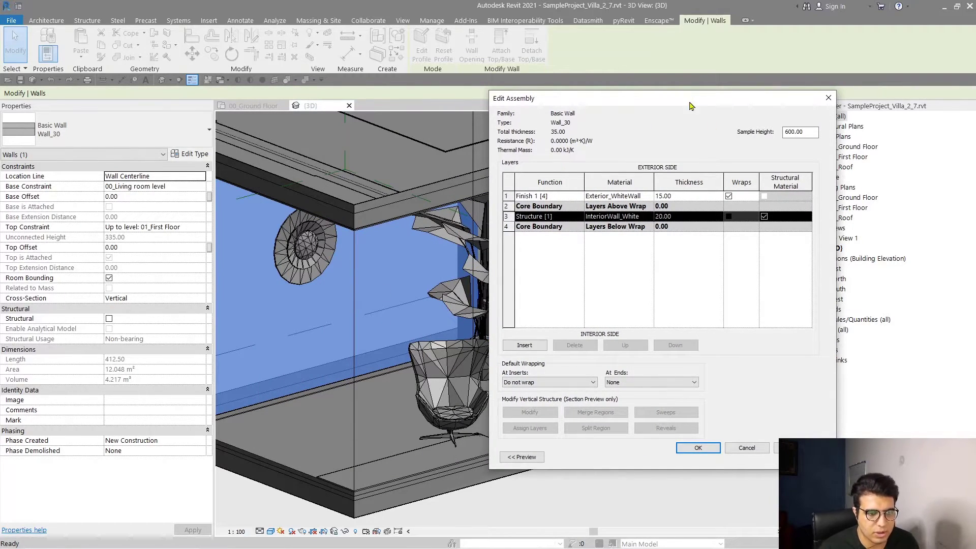
Check the interior face of the decorated wall in Enscape, then return to the Revit layer structure
{"action": "key", "text": "alt+Tab"}
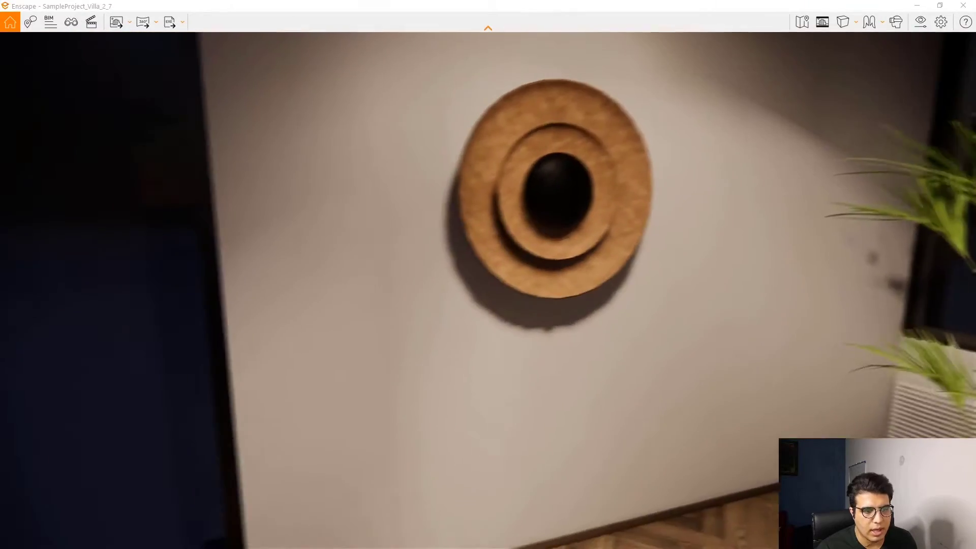
{"action": "key", "text": "w"}
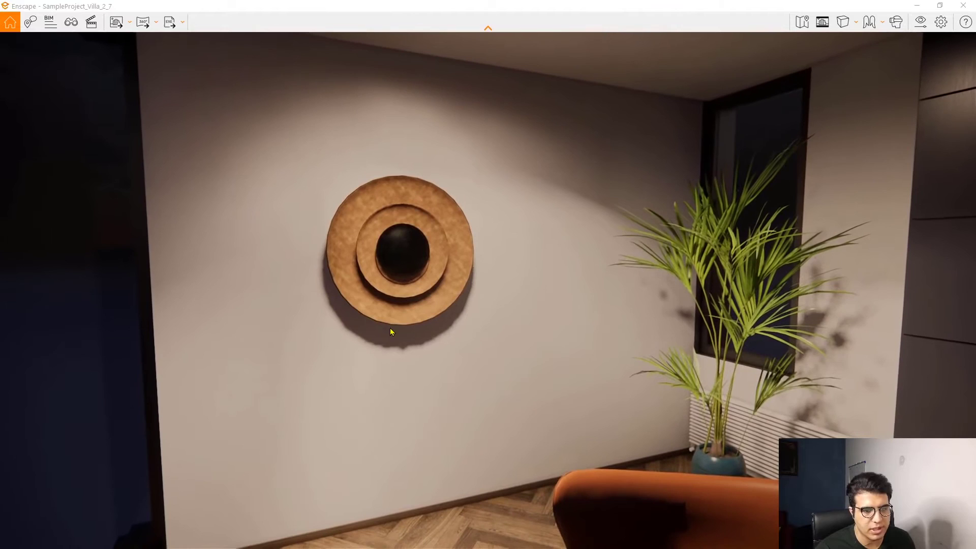
{"action": "key", "text": "alt+Tab"}
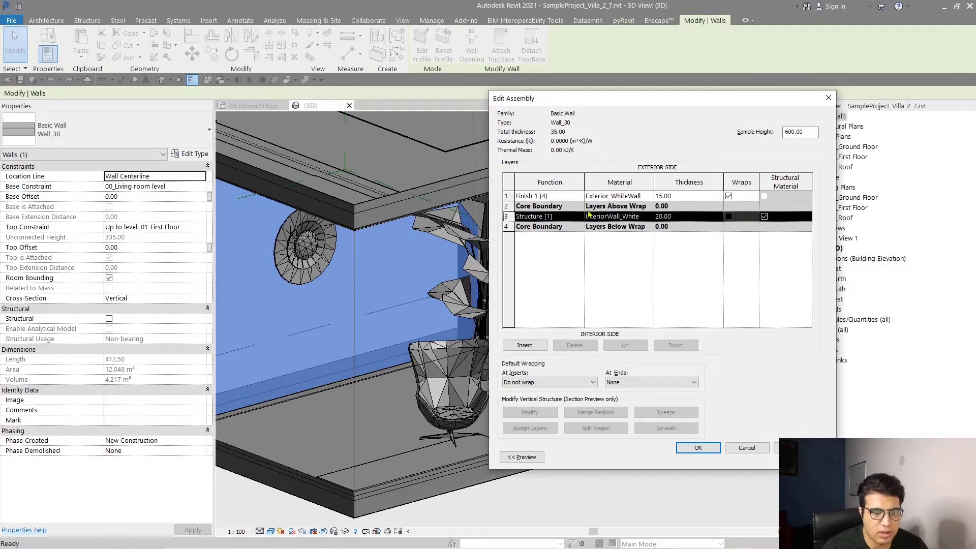
Create a new material for the Structure [1] layer, rename it DIS-1, and show its appearance settings
{"action": "left_click", "coordinate": [656, 216]}
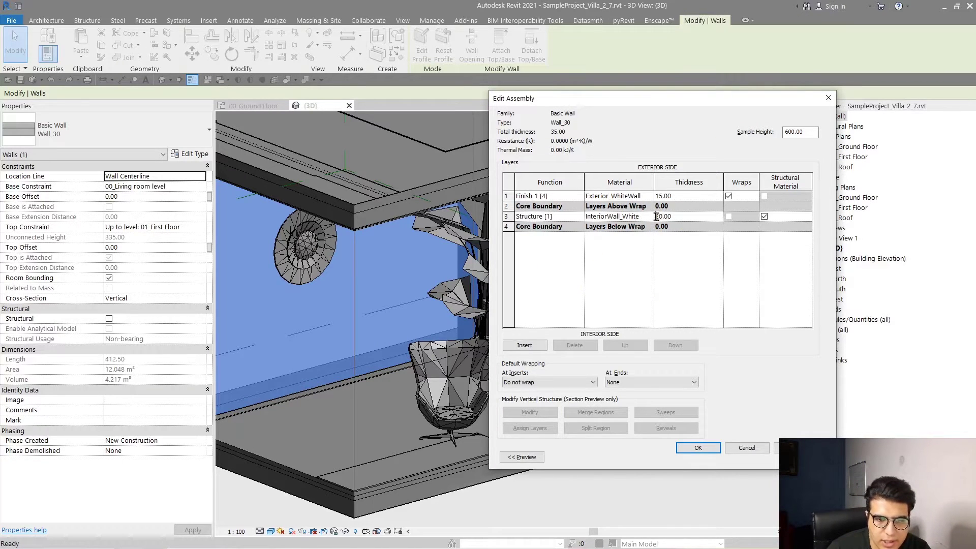
{"action": "left_click", "coordinate": [650, 216]}
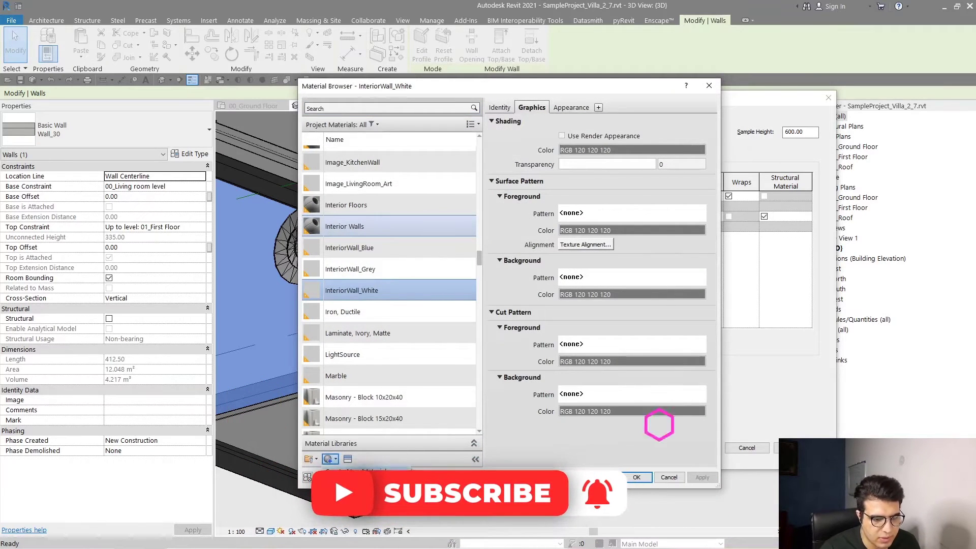
{"action": "left_click", "coordinate": [359, 470]}
{"action": "right_click", "coordinate": [390, 283]}
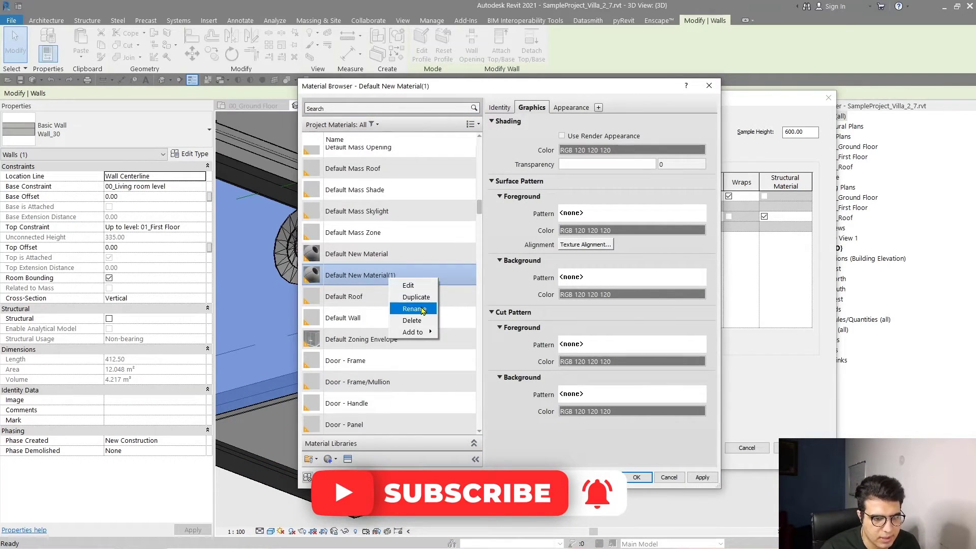
{"action": "left_click", "coordinate": [425, 308]}
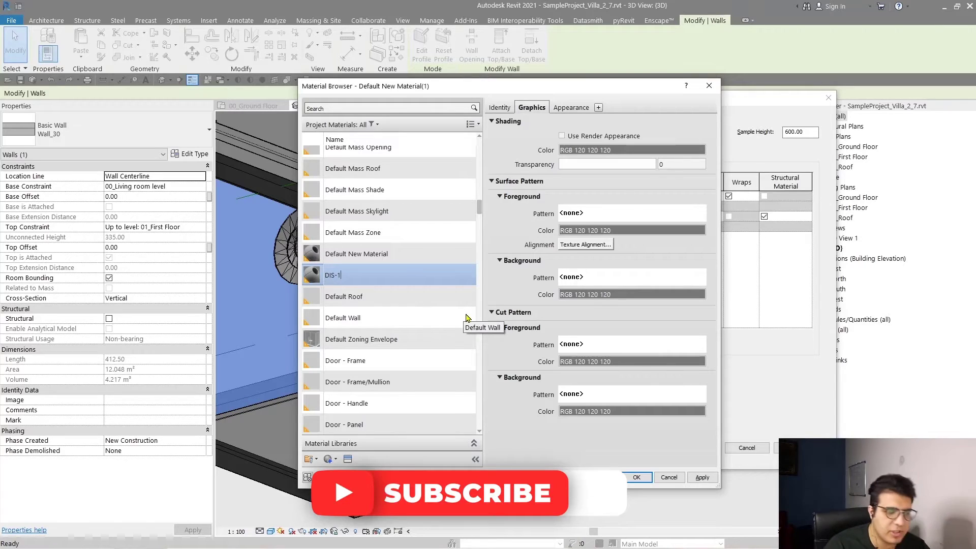
{"action": "left_click", "coordinate": [571, 108]}
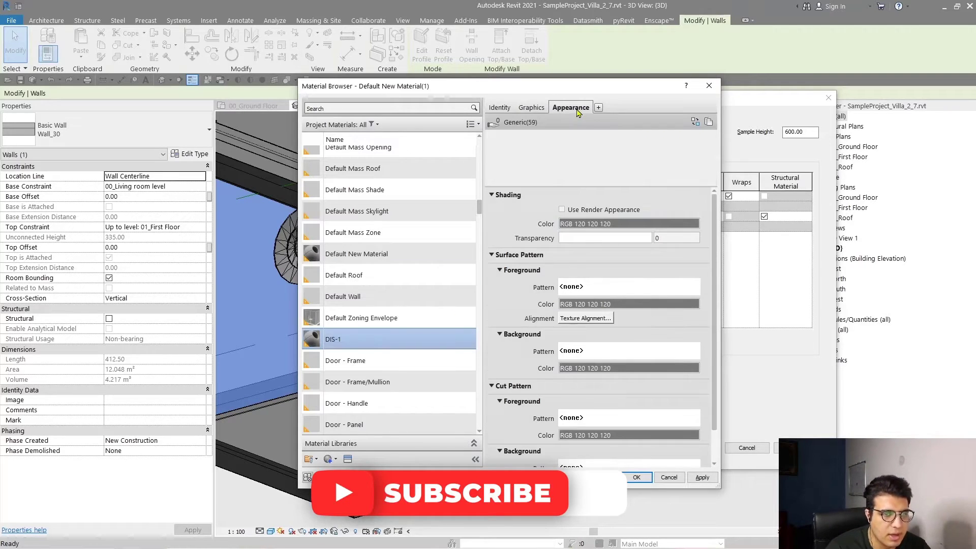
Switch to File Explorer, review the texture maps in the drive-download-20210309T135324Z-001 folder, and preview 09_graffiti_brick_wall.jpg
{"action": "key", "text": "super"}
{"action": "mouse_move", "coordinate": [286, 539]}
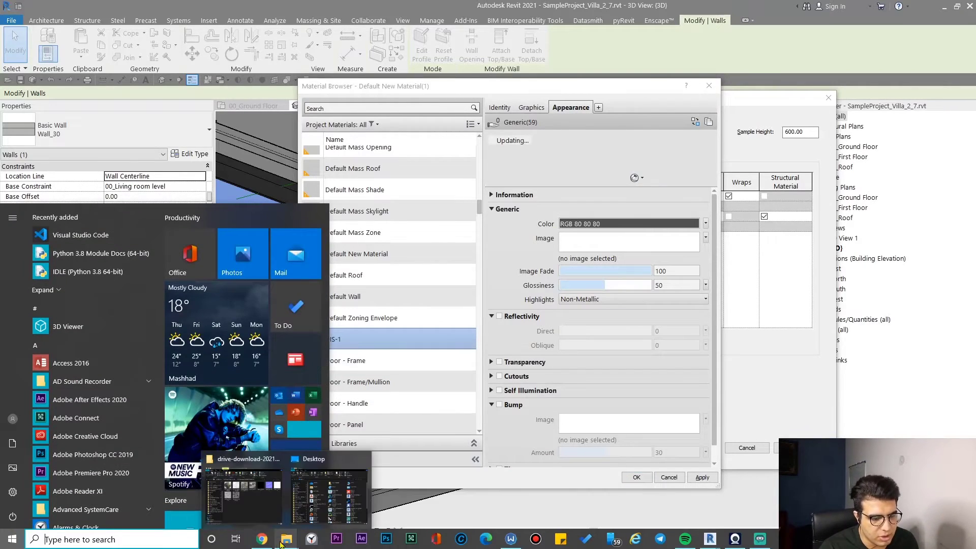
{"action": "left_click", "coordinate": [266, 507]}
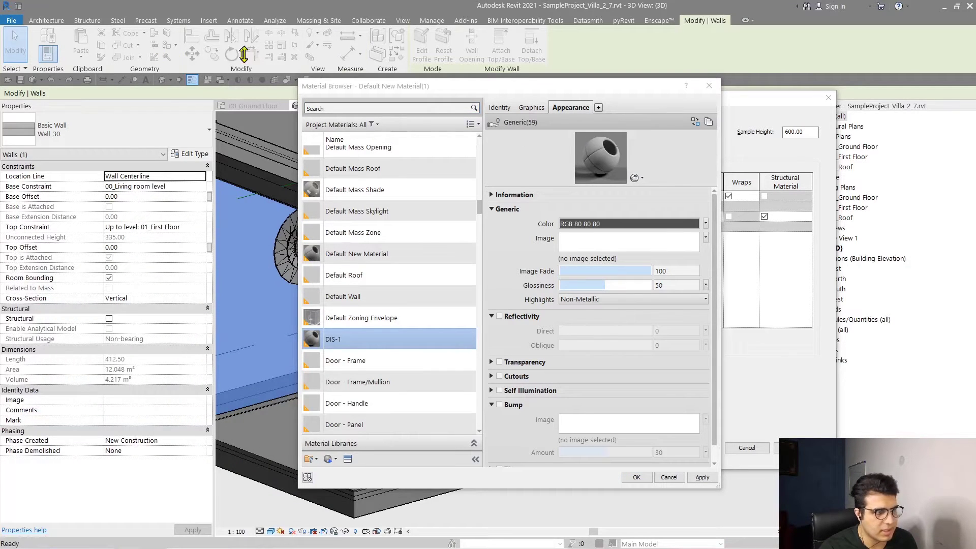
{"action": "left_click_drag", "start_coordinate": [0, 77], "coordinate": [404, 101]}
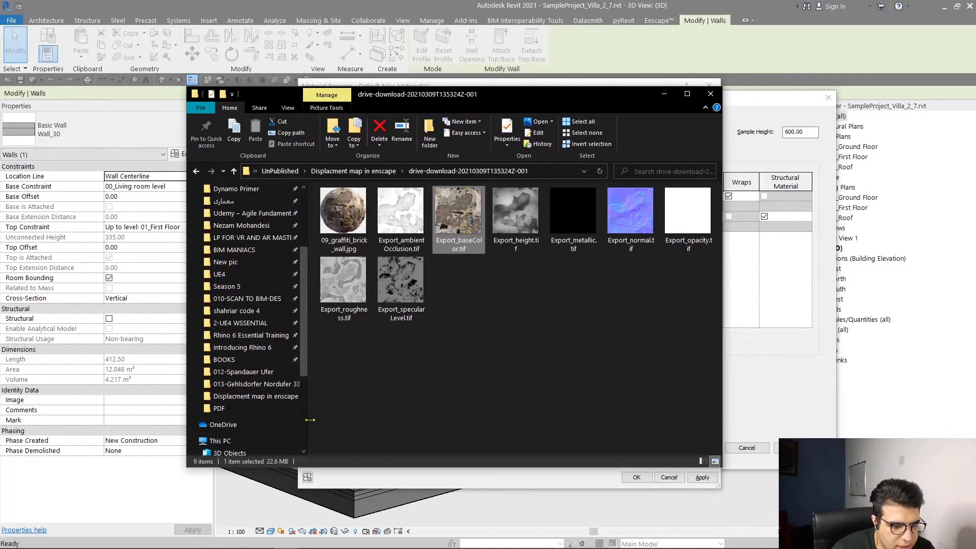
{"action": "left_click_drag", "start_coordinate": [310, 420], "coordinate": [232, 420]}
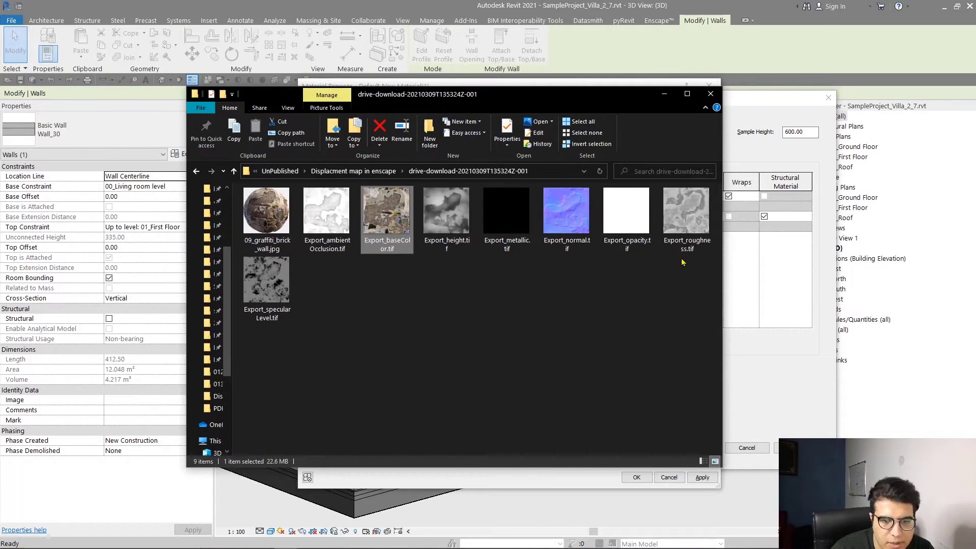
{"action": "mouse_move", "coordinate": [682, 256]}
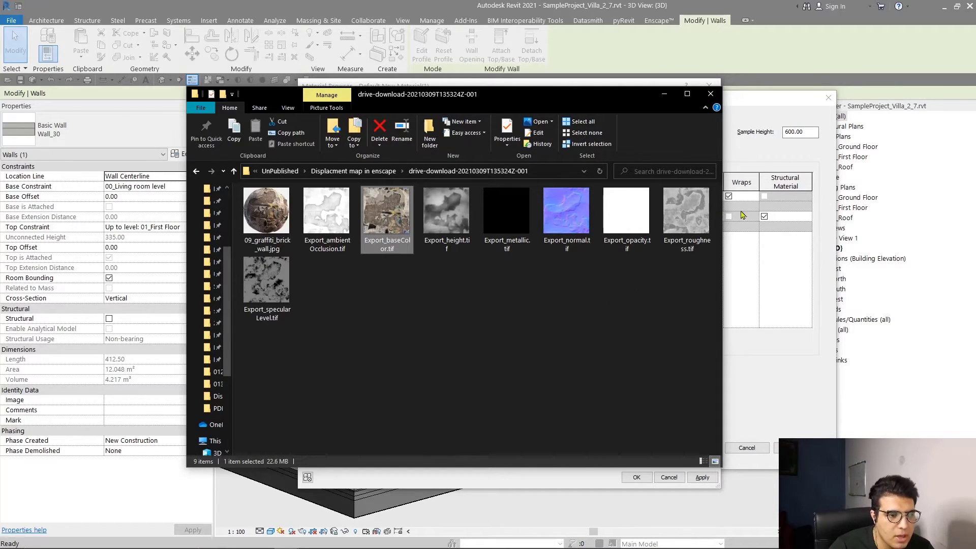
{"action": "left_click", "coordinate": [284, 228]}
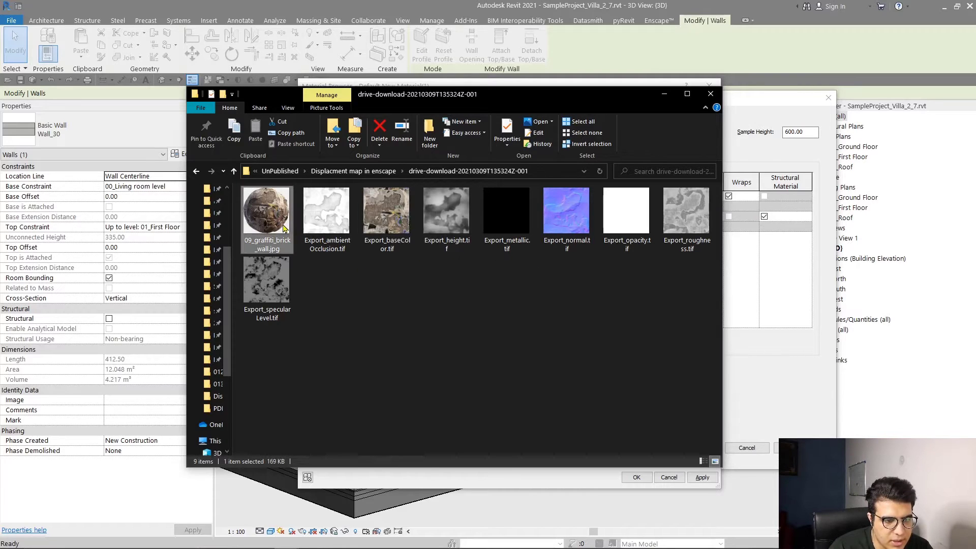
{"action": "double_click", "coordinate": [285, 228]}
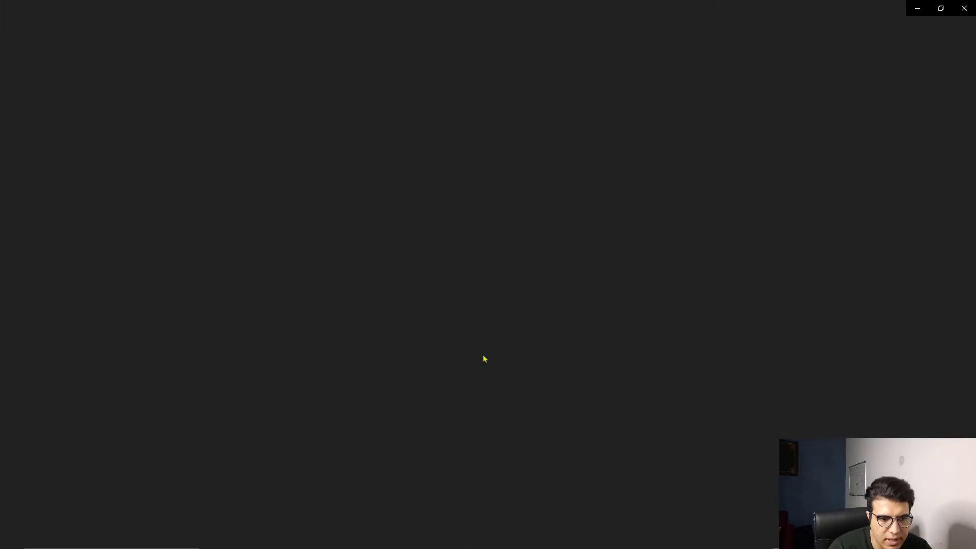
{"action": "left_click", "coordinate": [965, 9]}
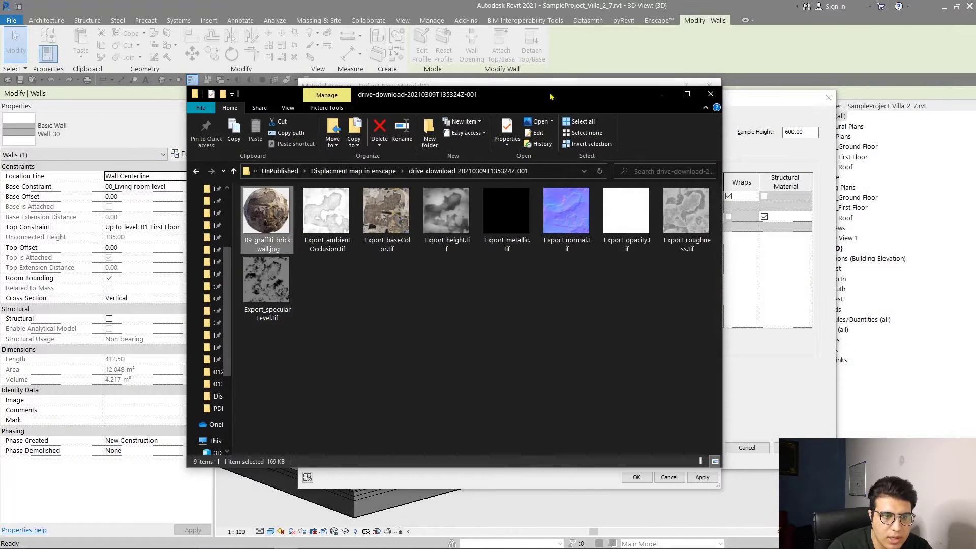
Go to the drive-download-20210309T133959Z-001 texture folder and open Export_baseColor.tif for viewing
{"action": "left_click_drag", "start_coordinate": [551, 97], "coordinate": [441, 70]}
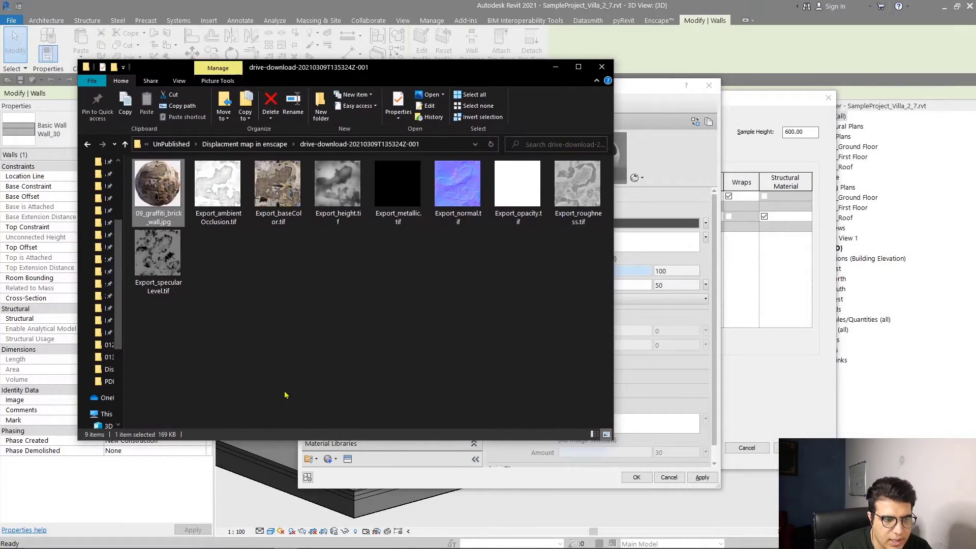
{"action": "key", "text": "alt+Left"}
{"action": "left_click", "coordinate": [187, 181]}
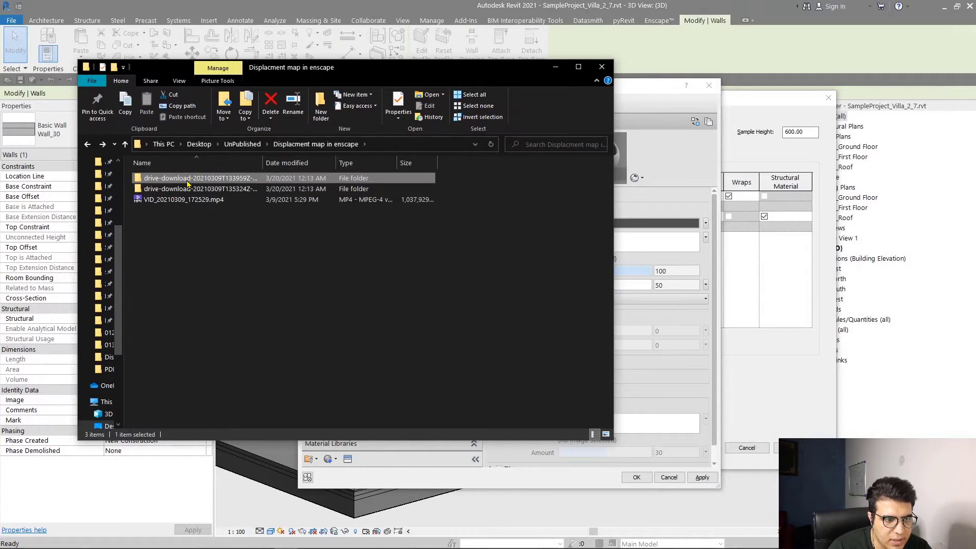
{"action": "double_click", "coordinate": [188, 181]}
{"action": "left_click", "coordinate": [227, 209]}
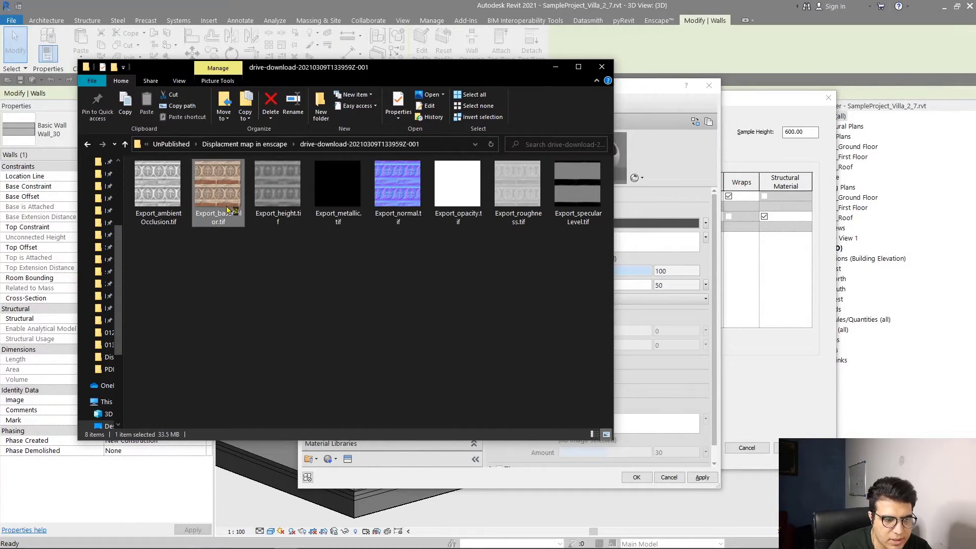
{"action": "double_click", "coordinate": [227, 209]}
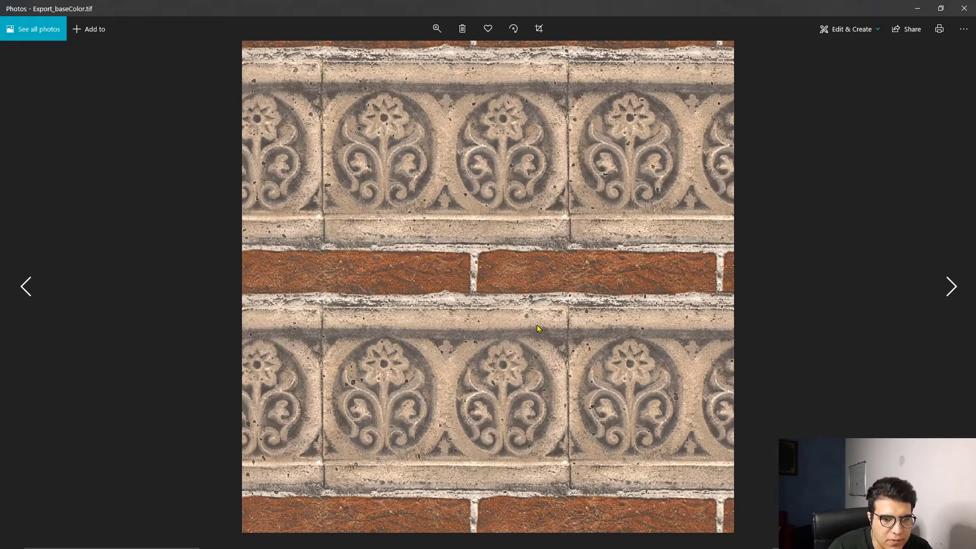
Examine the carved ornaments and brick courses of the base color texture up close, then close the image
{"action": "scroll", "coordinate": [536, 325], "scroll_direction": "up", "scroll_amount": 4}
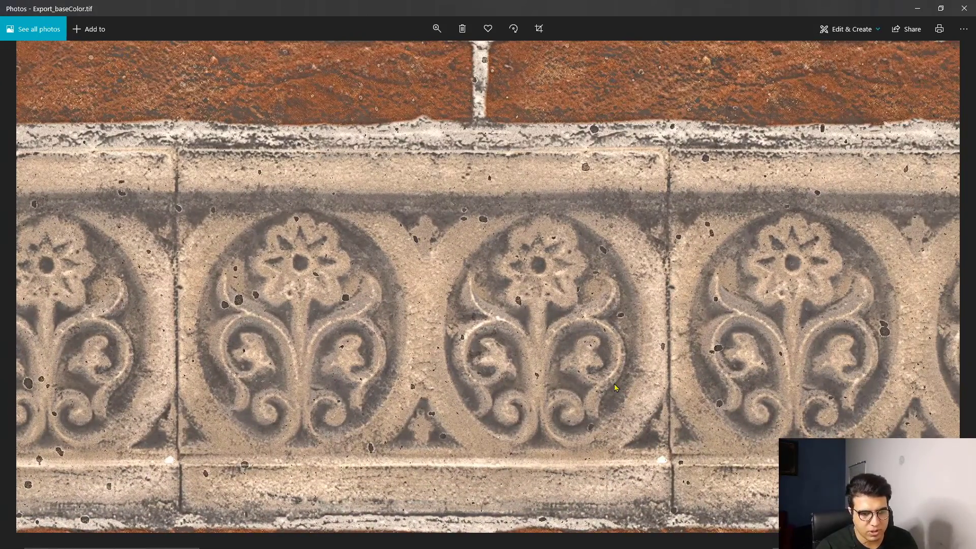
{"action": "scroll", "coordinate": [710, 315], "scroll_direction": "down", "scroll_amount": 2}
{"action": "scroll", "coordinate": [640, 358], "scroll_direction": "up", "scroll_amount": 2}
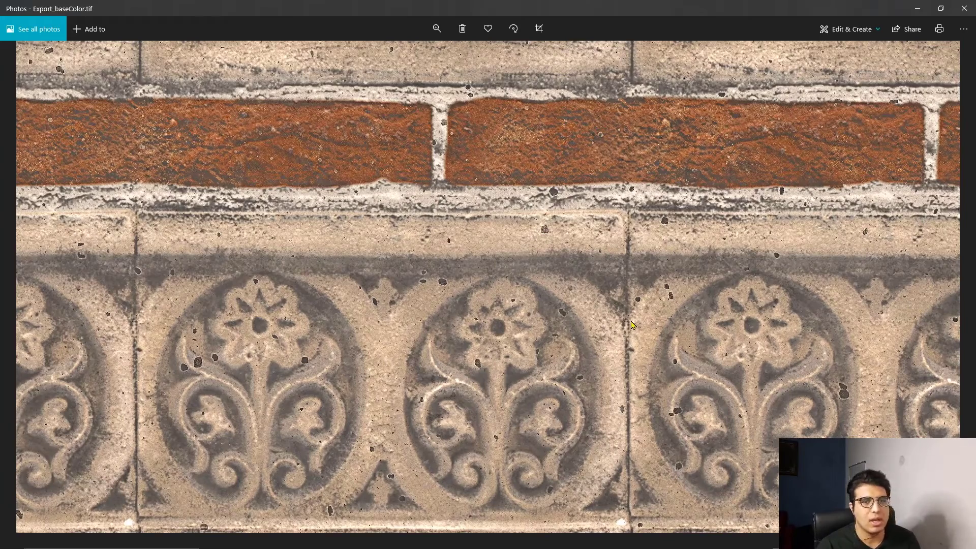
{"action": "left_click_drag", "start_coordinate": [476, 324], "coordinate": [518, 305]}
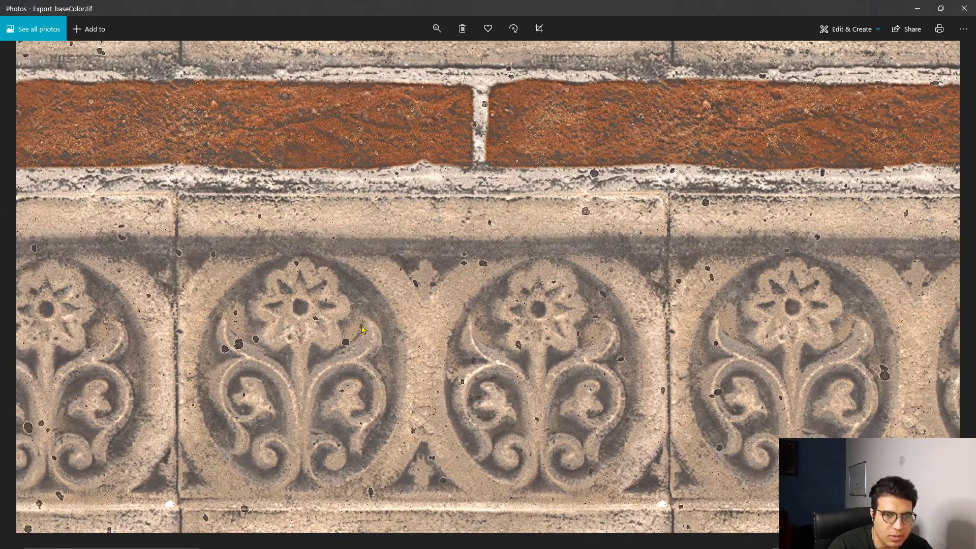
{"action": "left_click_drag", "start_coordinate": [404, 360], "coordinate": [496, 341]}
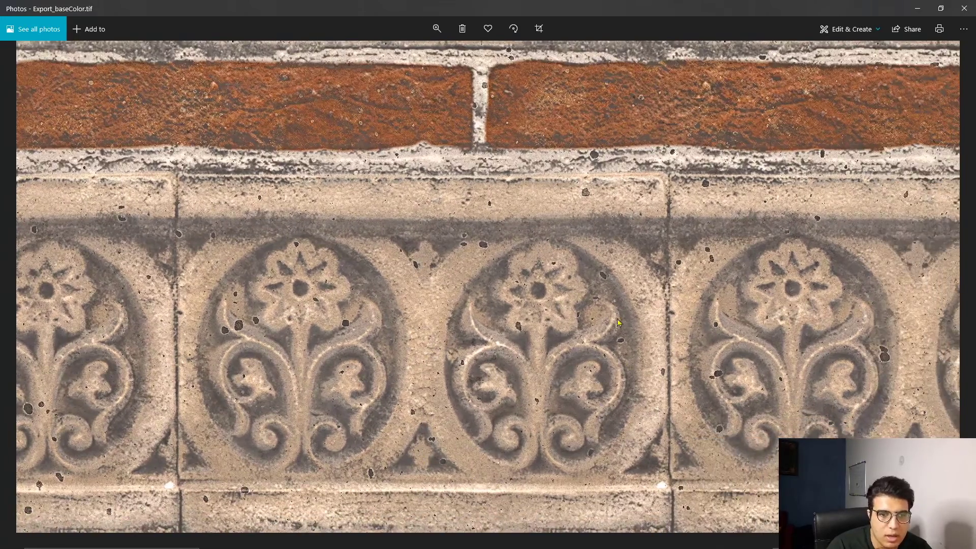
{"action": "left_click_drag", "start_coordinate": [613, 156], "coordinate": [619, 484]}
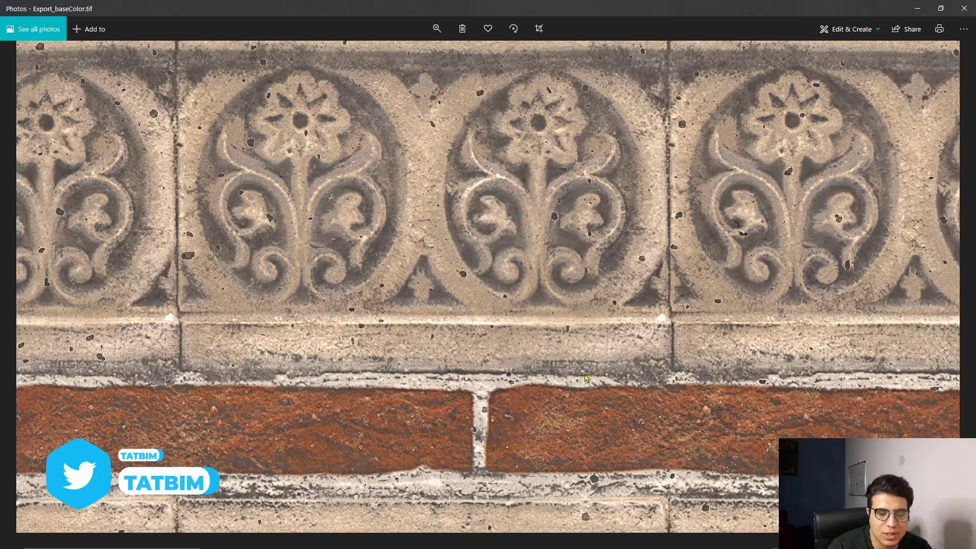
{"action": "left_click_drag", "start_coordinate": [817, 276], "coordinate": [776, 335]}
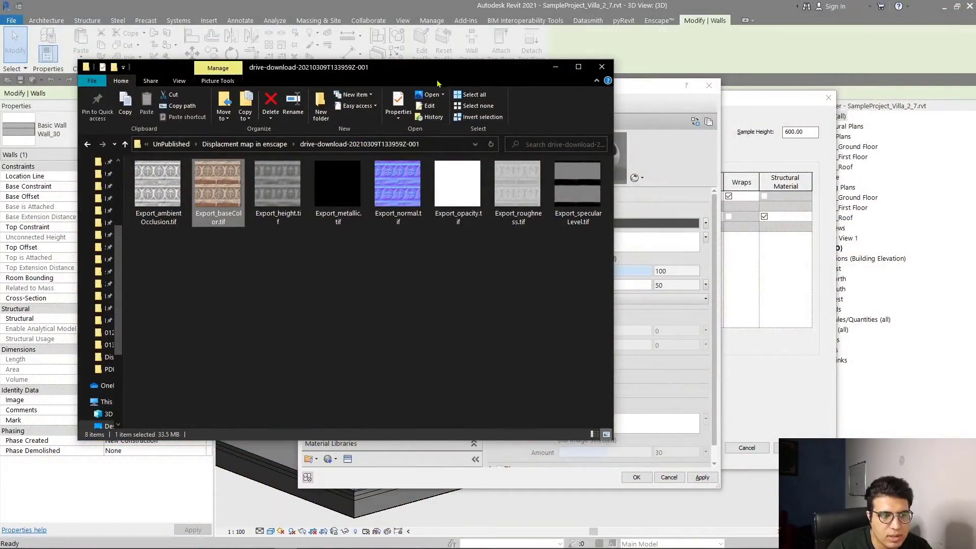
Return to Revit and assign Export_baseColor.tif from the texture folder as the generic image of DIS-1
{"action": "left_click_drag", "start_coordinate": [492, 83], "coordinate": [370, 61]}
{"action": "key", "text": "alt+Tab"}
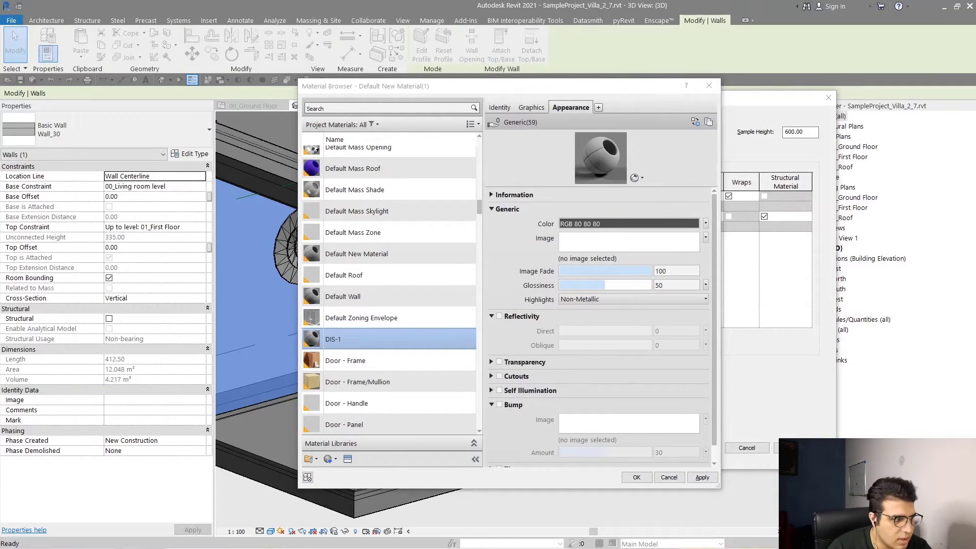
{"action": "left_click_drag", "start_coordinate": [365, 309], "coordinate": [629, 252]}
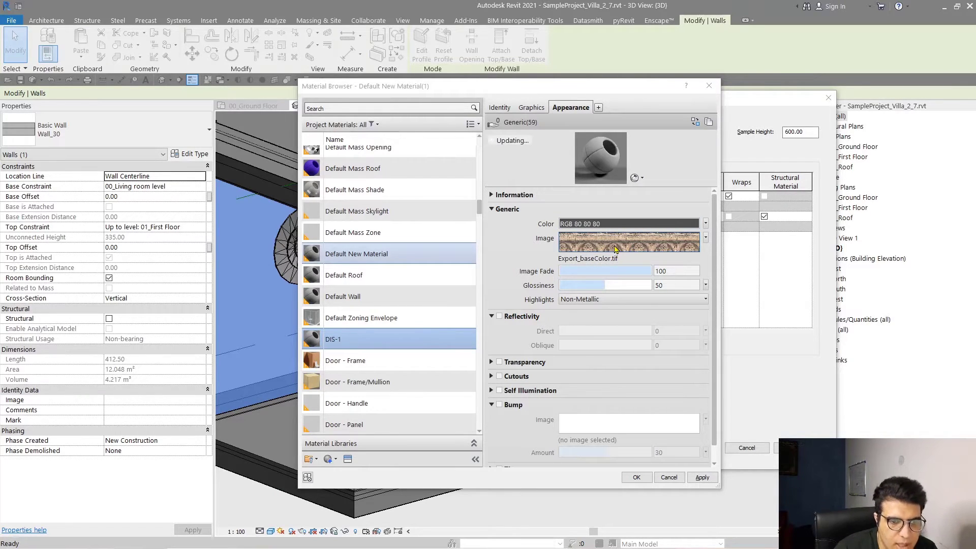
Set the base color texture's sample size to 100 cm in width and height
{"action": "left_click", "coordinate": [615, 248]}
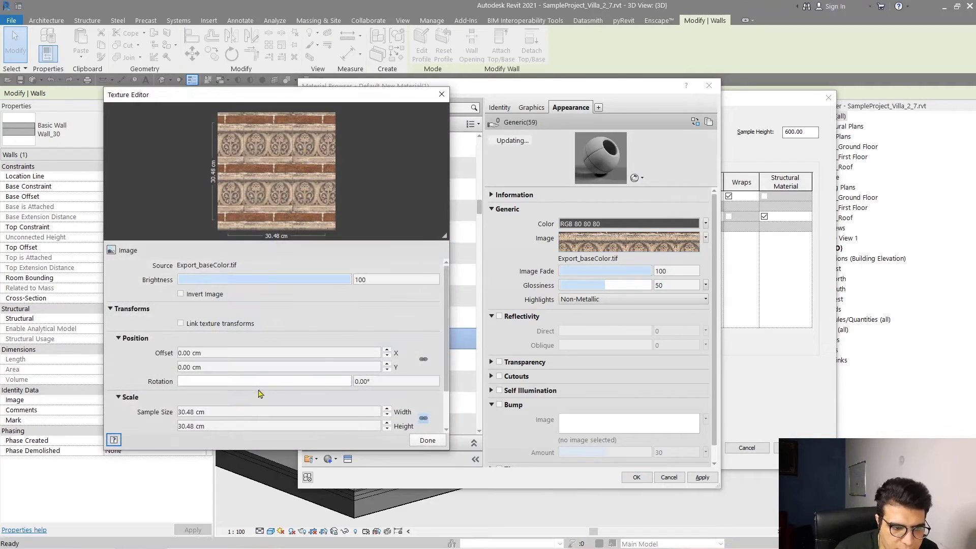
{"action": "left_click_drag", "start_coordinate": [231, 98], "coordinate": [303, 82]}
{"action": "scroll", "coordinate": [284, 359], "scroll_direction": "down", "scroll_amount": 1}
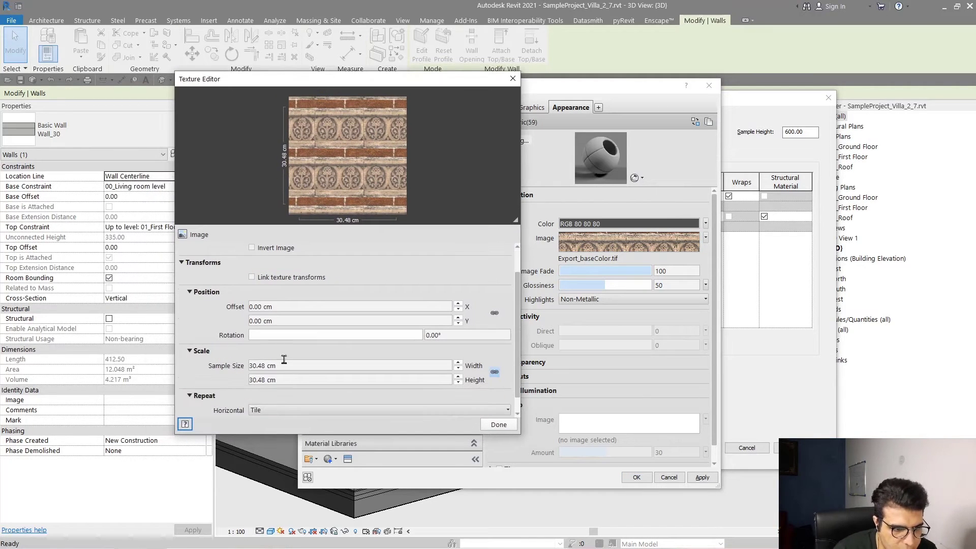
{"action": "triple_click", "coordinate": [306, 367]}
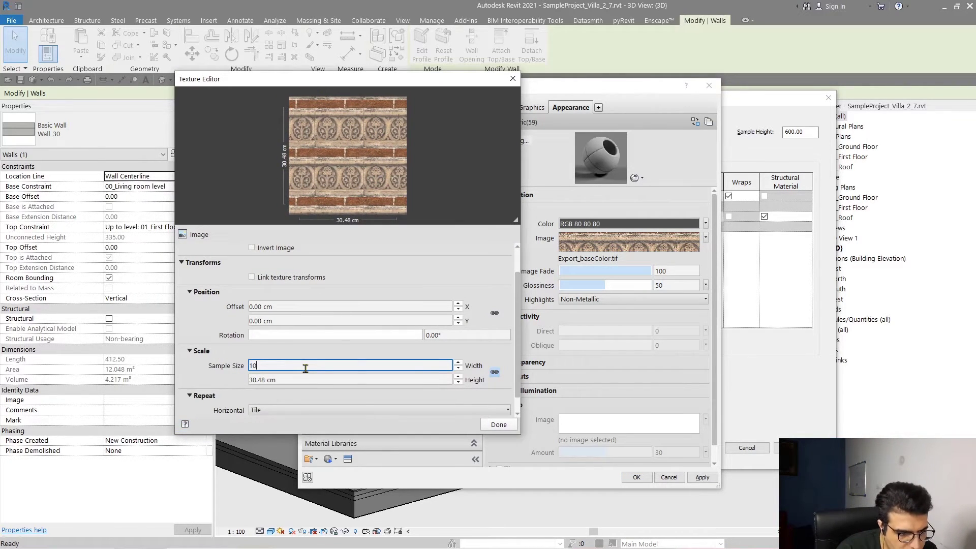
{"action": "type", "text": "100"}
{"action": "key", "text": "Return"}
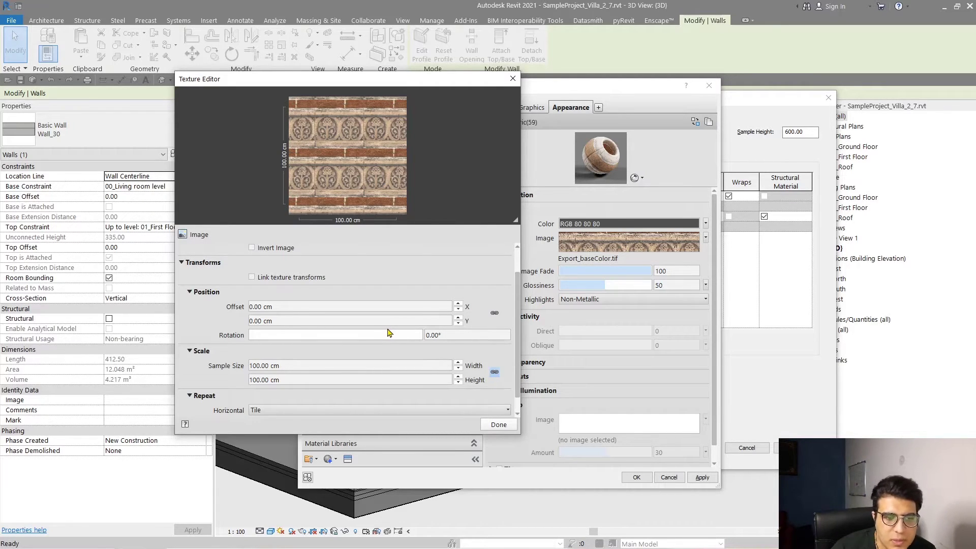
{"action": "left_click", "coordinate": [499, 425]}
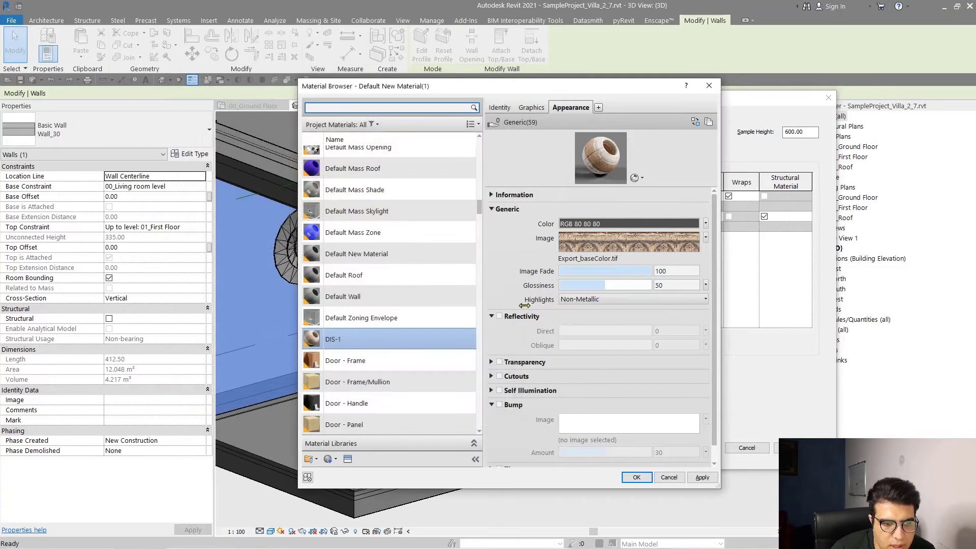
Enlarge the DIS-1 material preview and set its Glossiness to 4
{"action": "left_click_drag", "start_coordinate": [605, 186], "coordinate": [606, 244]}
{"action": "left_click_drag", "start_coordinate": [605, 343], "coordinate": [561, 341]}
{"action": "left_click_drag", "start_coordinate": [576, 82], "coordinate": [504, 46]}
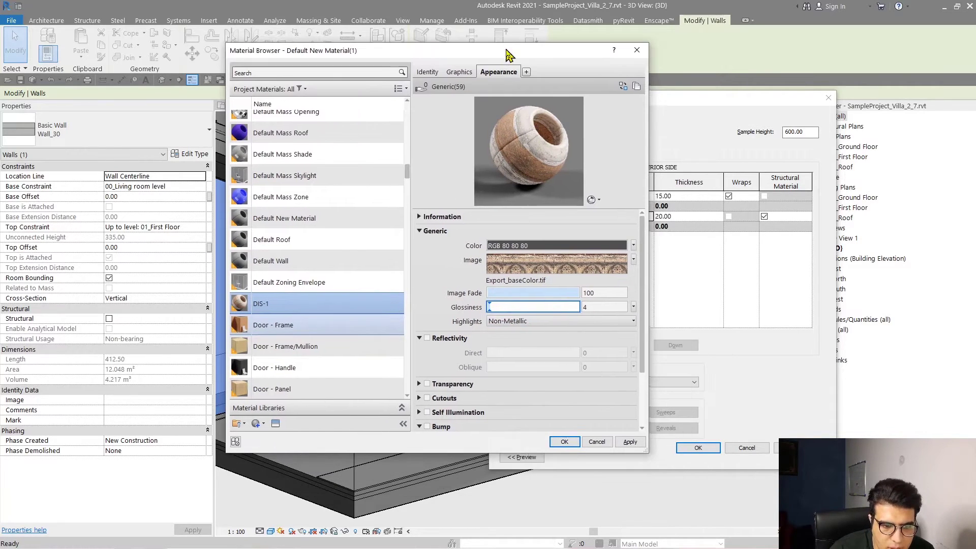
Enable Reflectivity for DIS-1 and set both Direct and Oblique to 2
{"action": "left_click", "coordinate": [449, 339]}
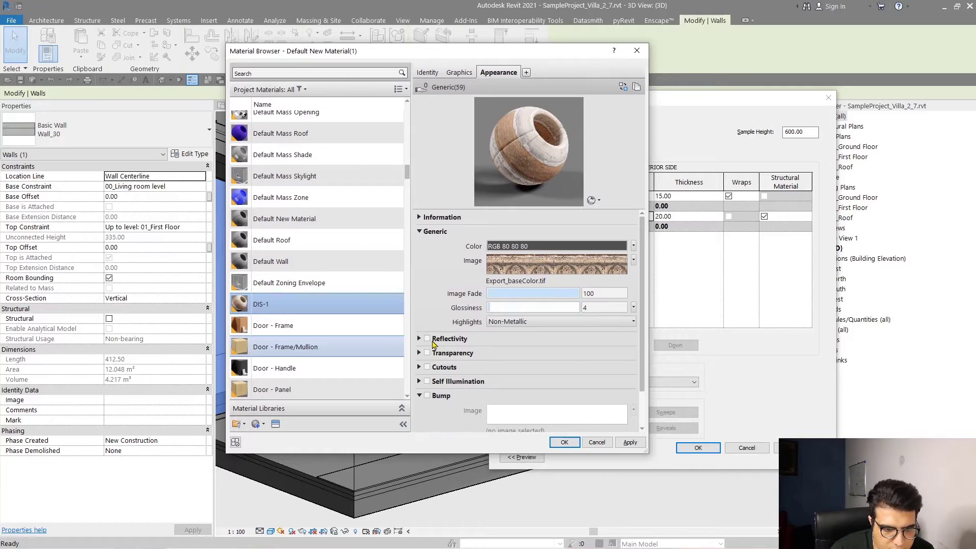
{"action": "left_click", "coordinate": [427, 339]}
{"action": "left_click", "coordinate": [607, 354]}
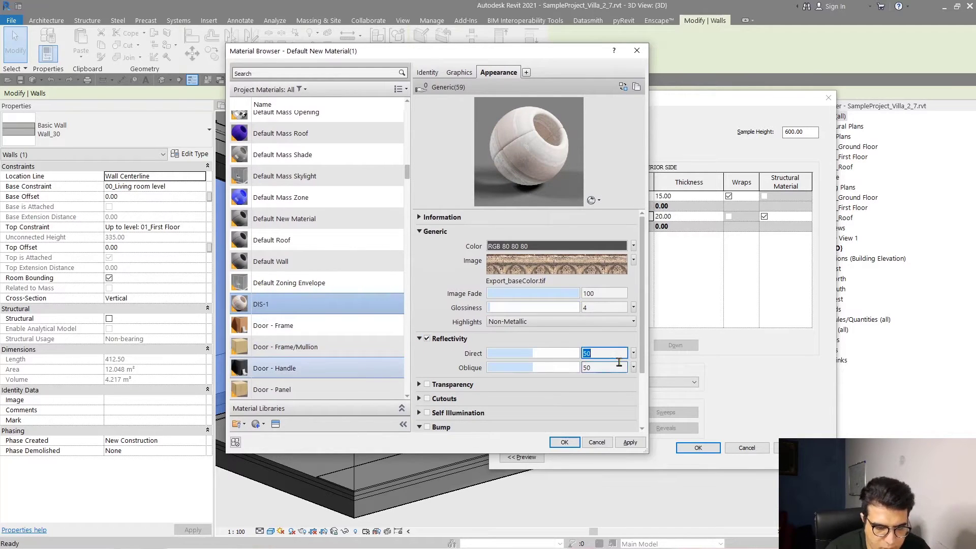
{"action": "type", "text": "2"}
{"action": "left_click", "coordinate": [615, 367]}
{"action": "type", "text": "2"}
{"action": "left_click", "coordinate": [448, 375]}
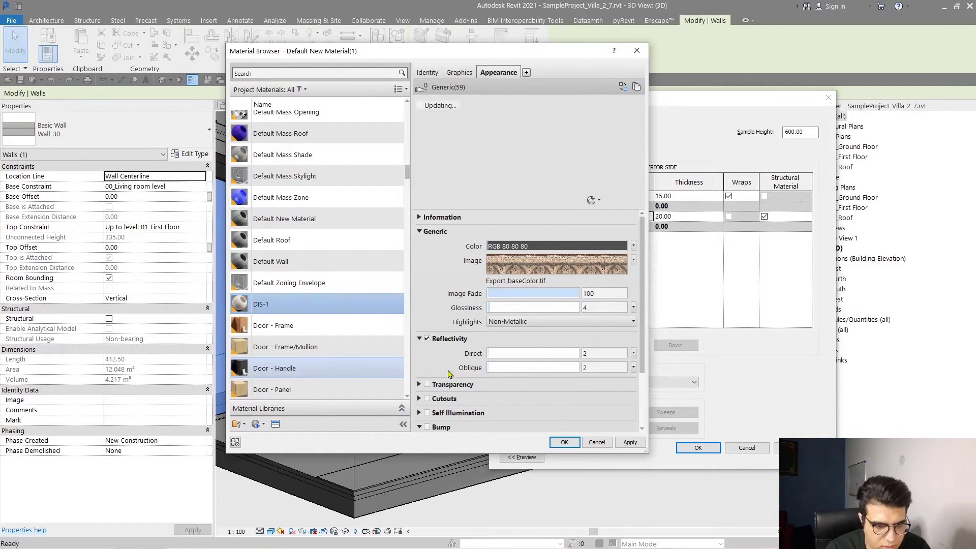
{"action": "scroll", "coordinate": [442, 372], "scroll_direction": "down", "scroll_amount": 3}
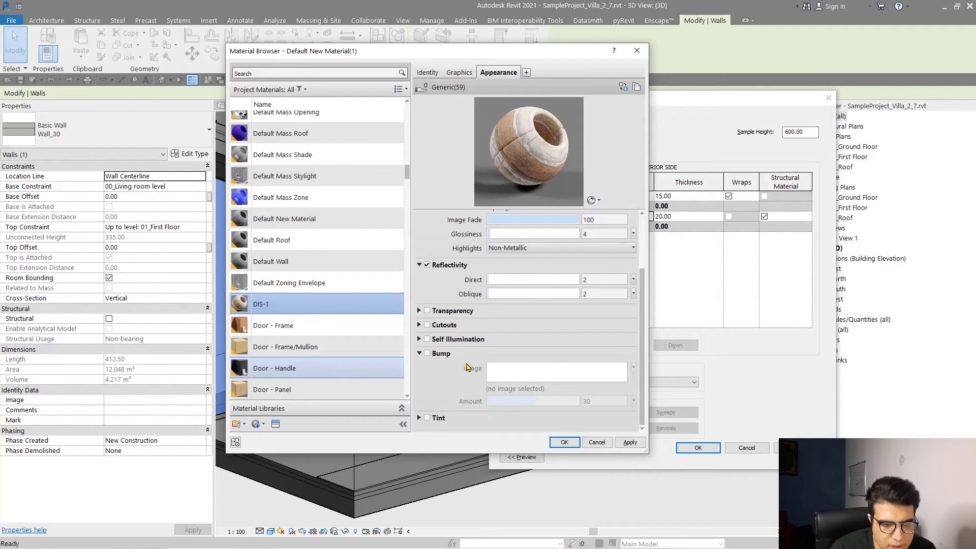
Set the Glossiness of DIS-1 to 5 and enable its Bump property
{"action": "scroll", "coordinate": [476, 402], "scroll_direction": "up", "scroll_amount": 3}
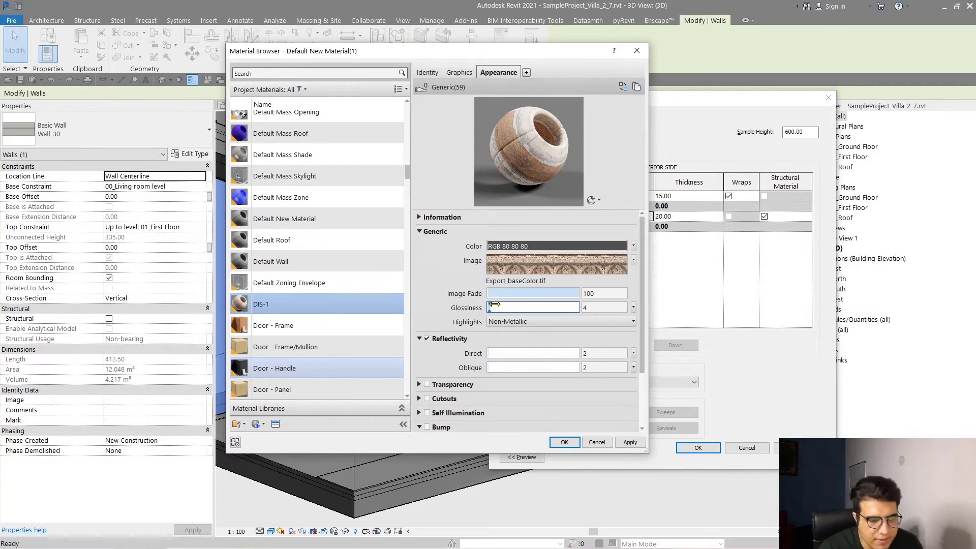
{"action": "scroll", "coordinate": [494, 304], "scroll_direction": "down", "scroll_amount": 3}
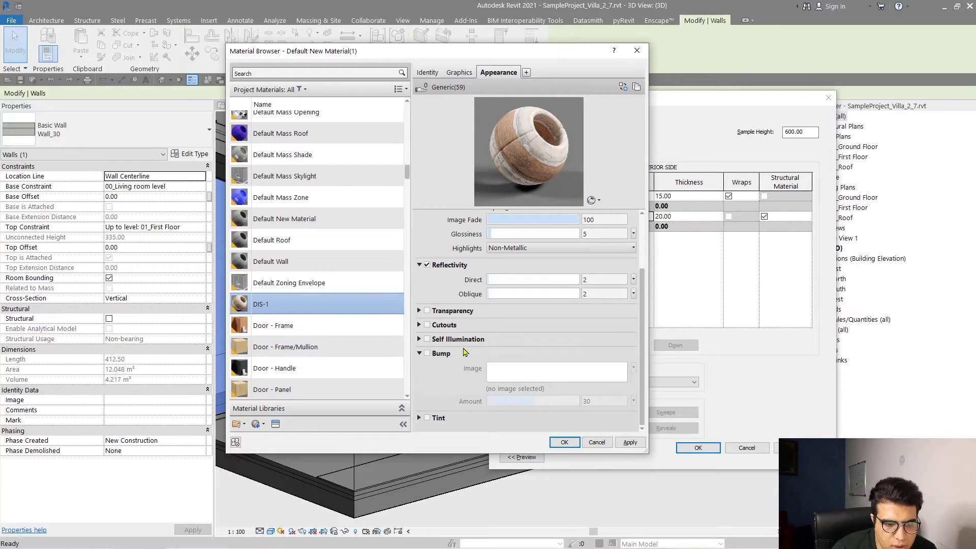
{"action": "left_click", "coordinate": [427, 354]}
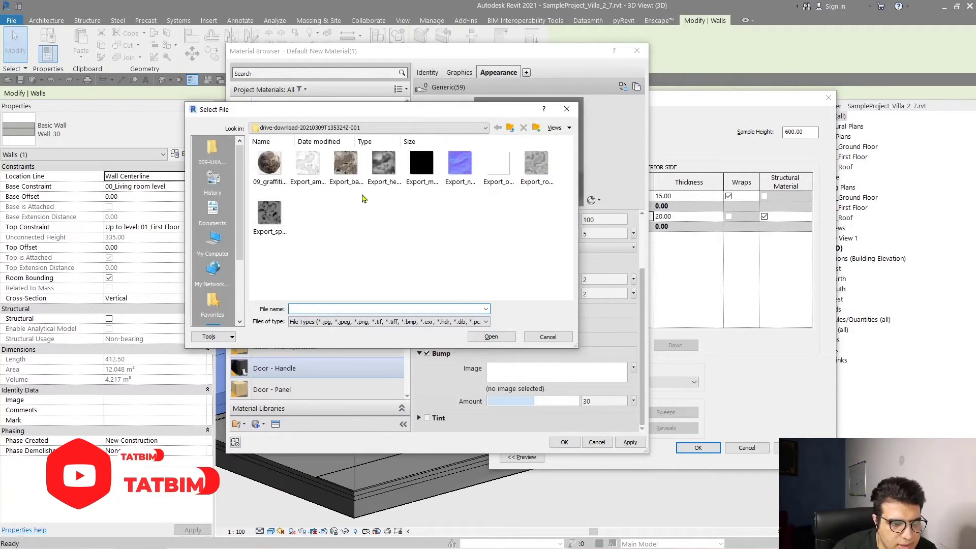
Load Export_height.tif from the drive-download-20210309T133959Z-001 folder as the bump image of DIS-1
{"action": "left_click", "coordinate": [543, 168]}
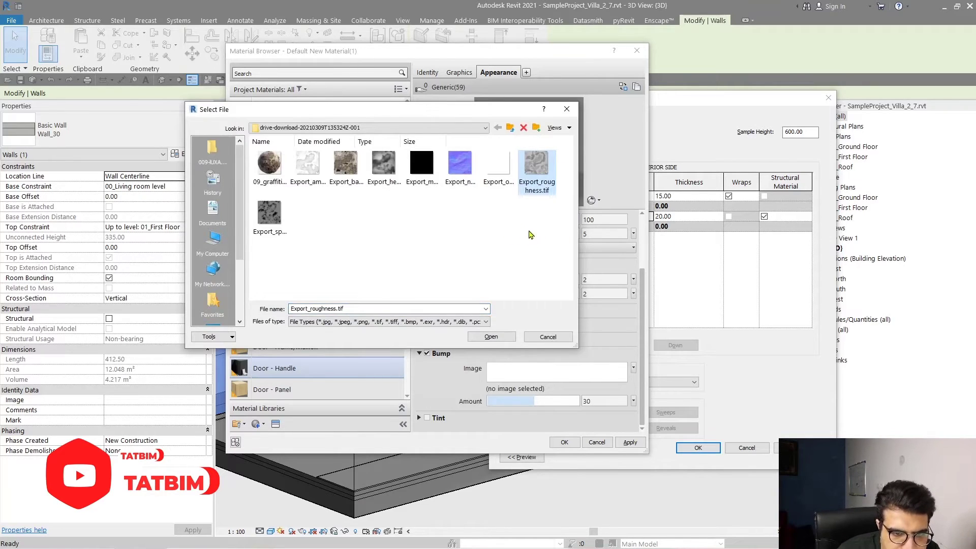
{"action": "left_click", "coordinate": [384, 164]}
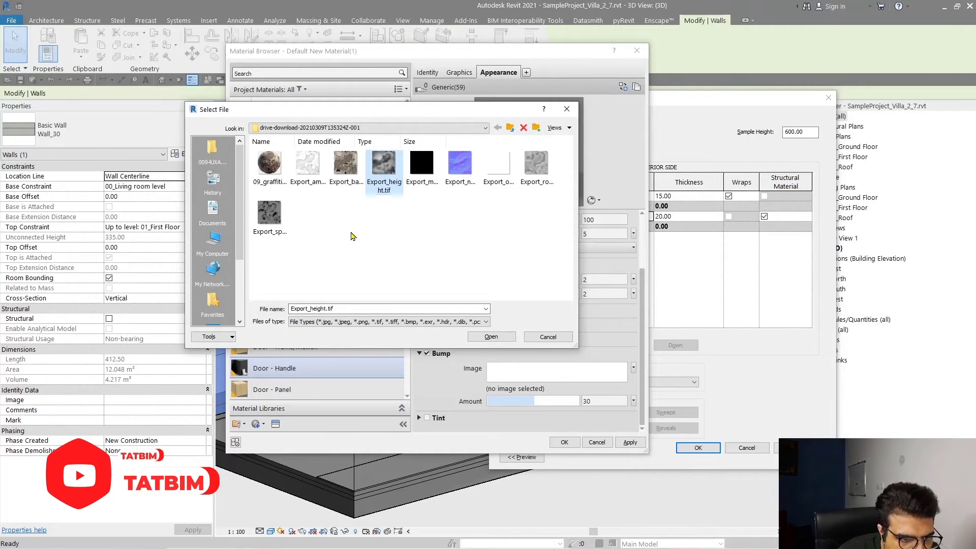
{"action": "left_click", "coordinate": [305, 127]}
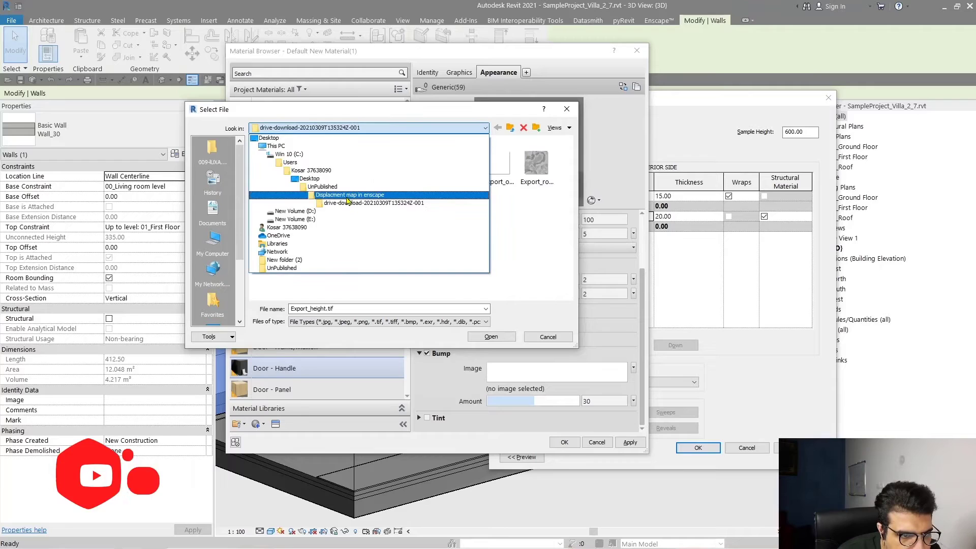
{"action": "left_click", "coordinate": [346, 196]}
{"action": "double_click", "coordinate": [283, 171]}
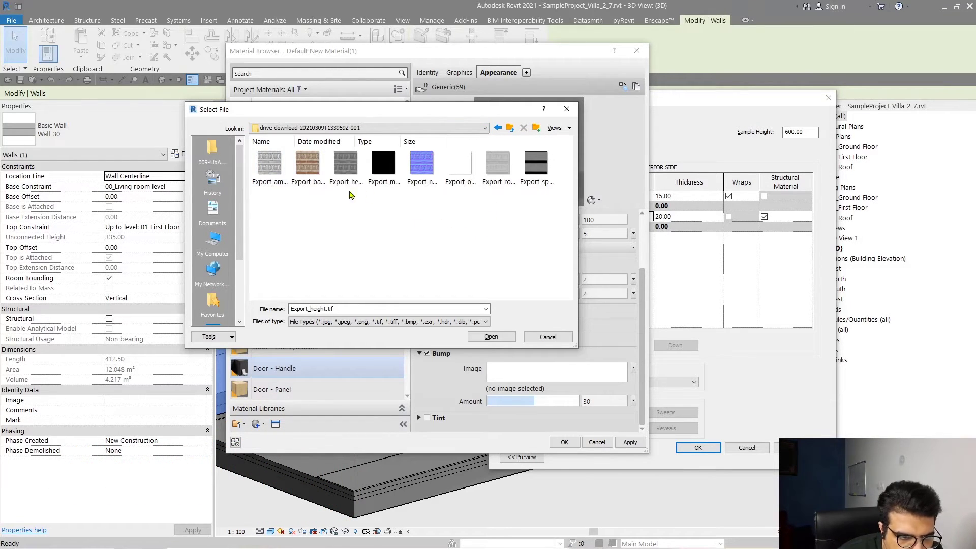
{"action": "left_click", "coordinate": [264, 177]}
{"action": "left_click", "coordinate": [343, 179]}
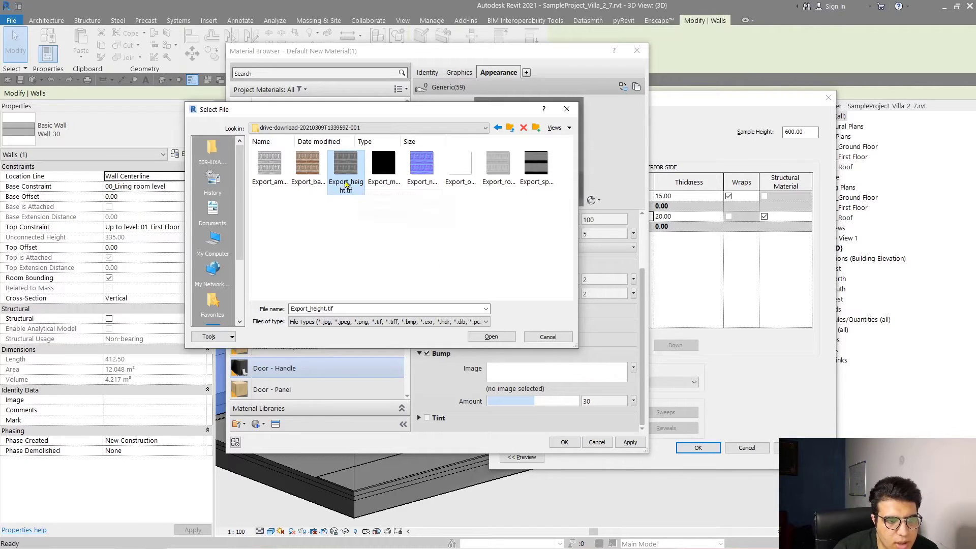
{"action": "left_click", "coordinate": [490, 337]}
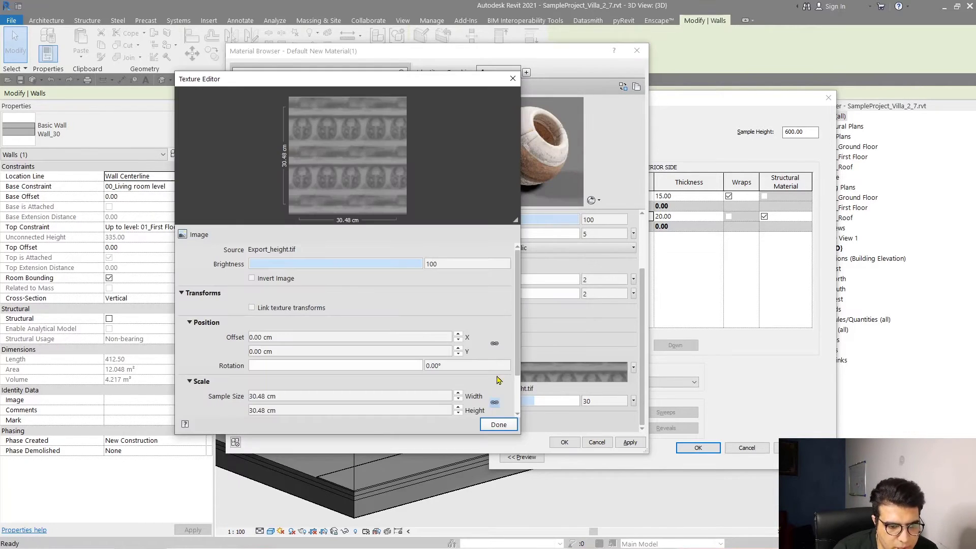
Set the bump texture's sample size to 100 cm in width and height and finish editing the texture
{"action": "left_click_drag", "start_coordinate": [381, 79], "coordinate": [488, 45]}
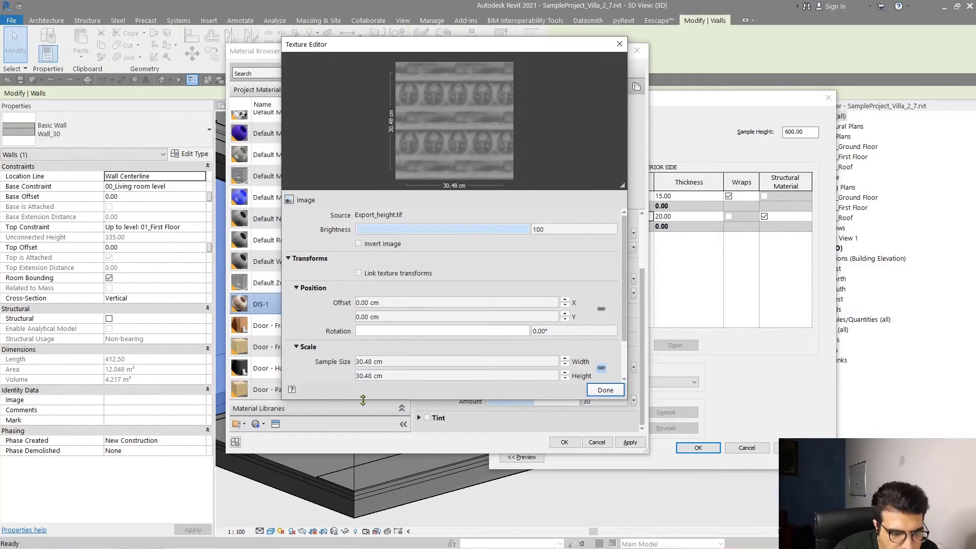
{"action": "left_click", "coordinate": [420, 371]}
{"action": "triple_click", "coordinate": [418, 366]}
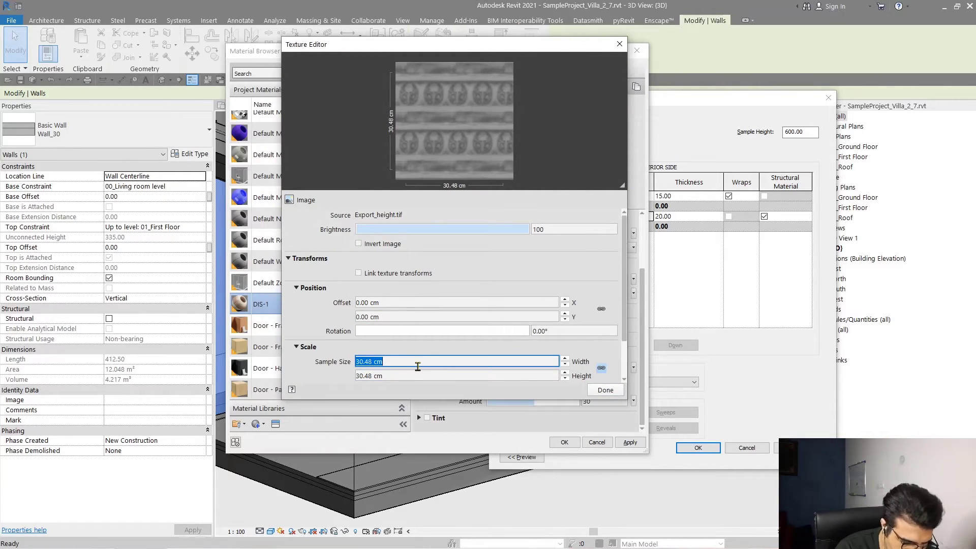
{"action": "type", "text": "1"}
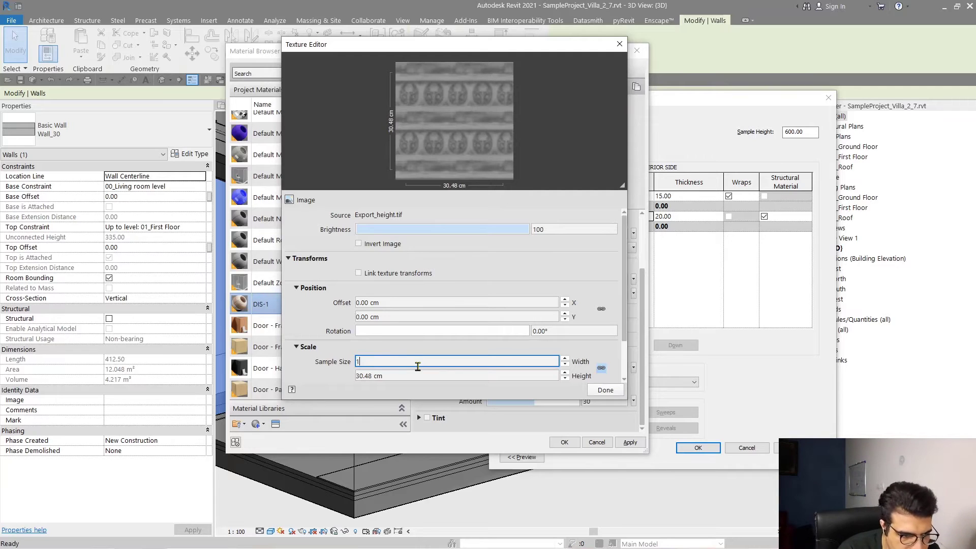
{"action": "type", "text": "00"}
{"action": "left_click", "coordinate": [315, 361]}
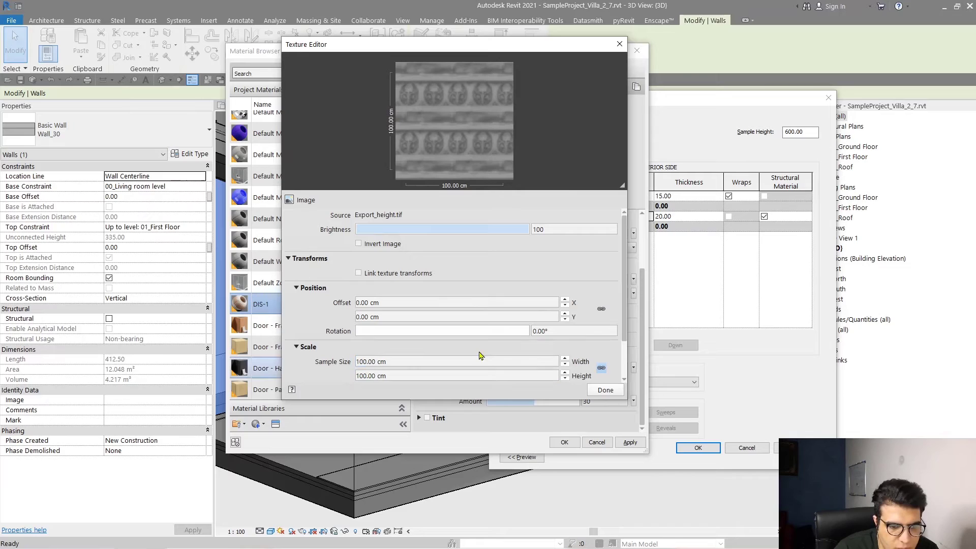
{"action": "scroll", "coordinate": [605, 361], "scroll_direction": "down", "scroll_amount": 2}
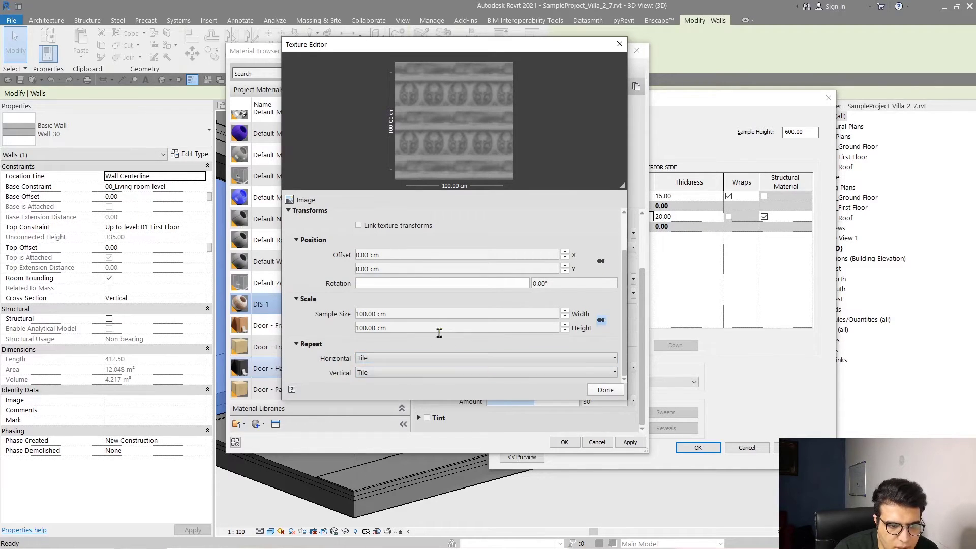
{"action": "scroll", "coordinate": [376, 288], "scroll_direction": "up", "scroll_amount": 1}
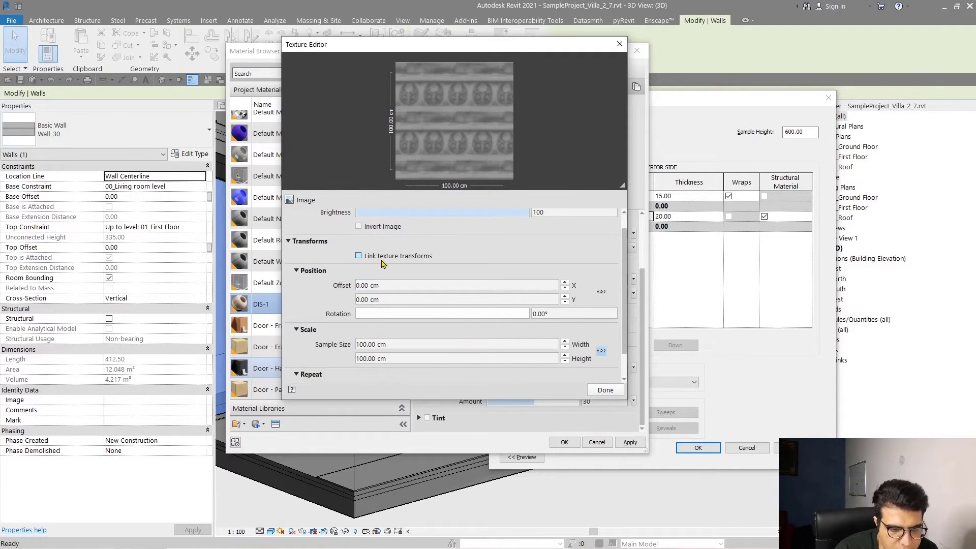
{"action": "left_click", "coordinate": [605, 390]}
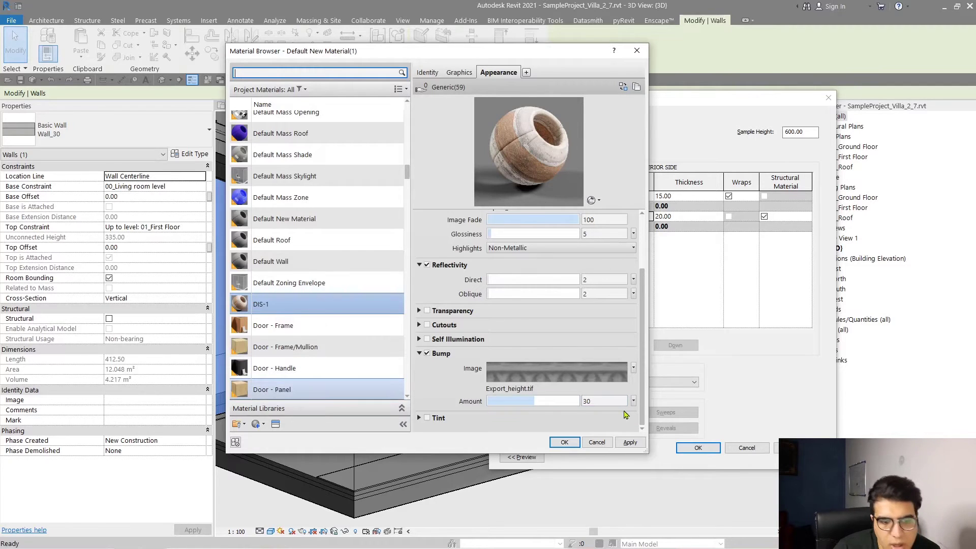
Apply DIS-1 to the structure layer of Wall_30 and accept the wall type changes
{"action": "left_click", "coordinate": [562, 443]}
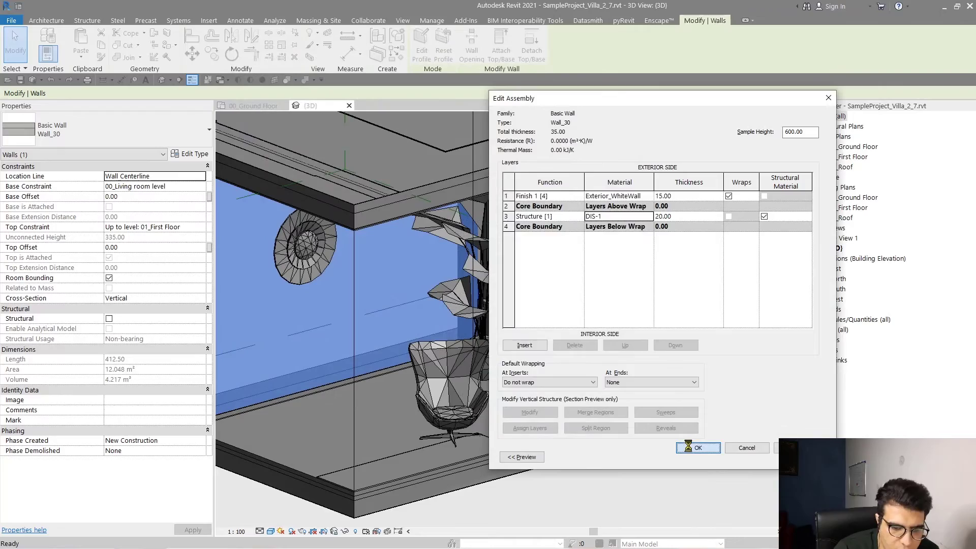
{"action": "left_click", "coordinate": [696, 448]}
{"action": "left_click", "coordinate": [698, 447]}
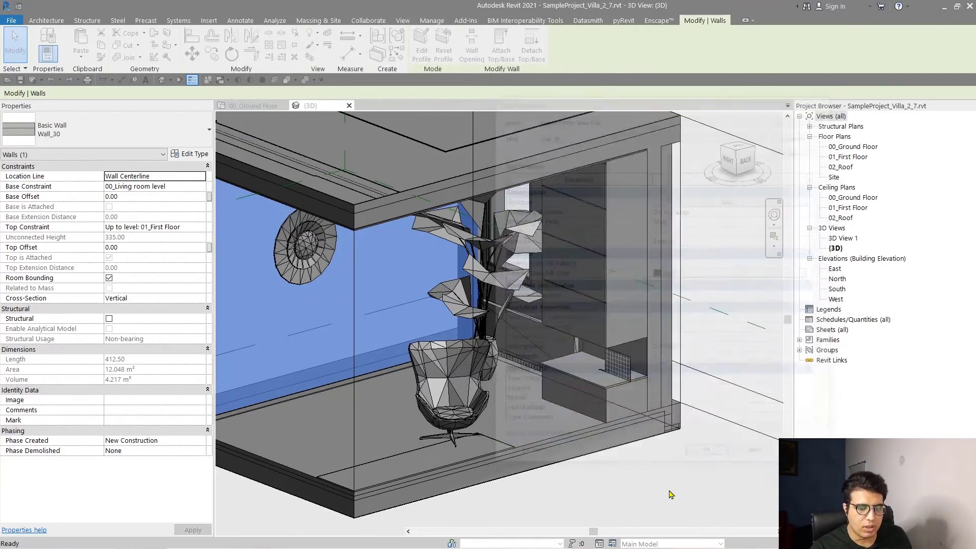
{"action": "left_click", "coordinate": [626, 484]}
Switch to Enscape and examine the brick relief on the living room wall from close up and from farther back
{"action": "key", "text": "alt+Tab"}
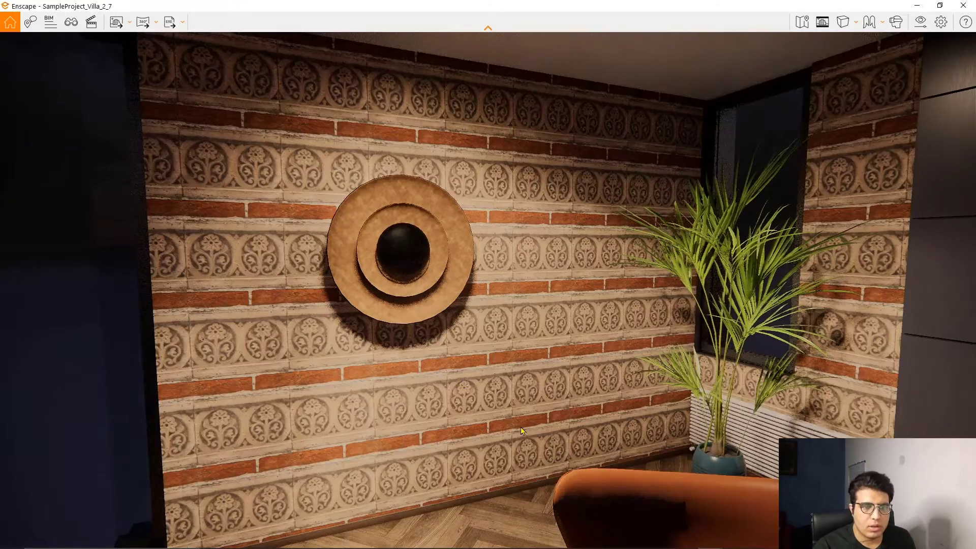
{"action": "left_click_drag", "start_coordinate": [521, 396], "coordinate": [560, 386]}
{"action": "key", "text": "w"}
{"action": "key", "text": "w"}
{"action": "key", "text": "s"}
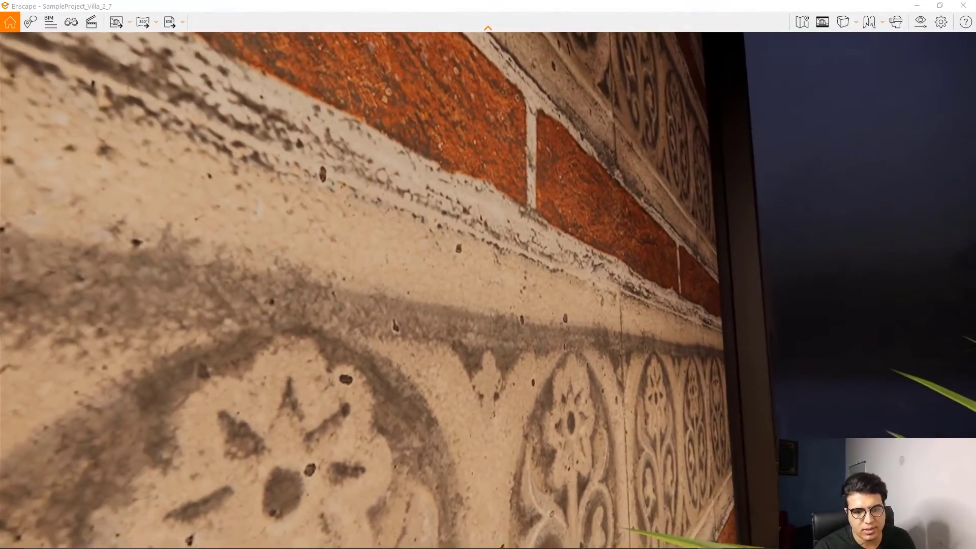
{"action": "key", "text": "w"}
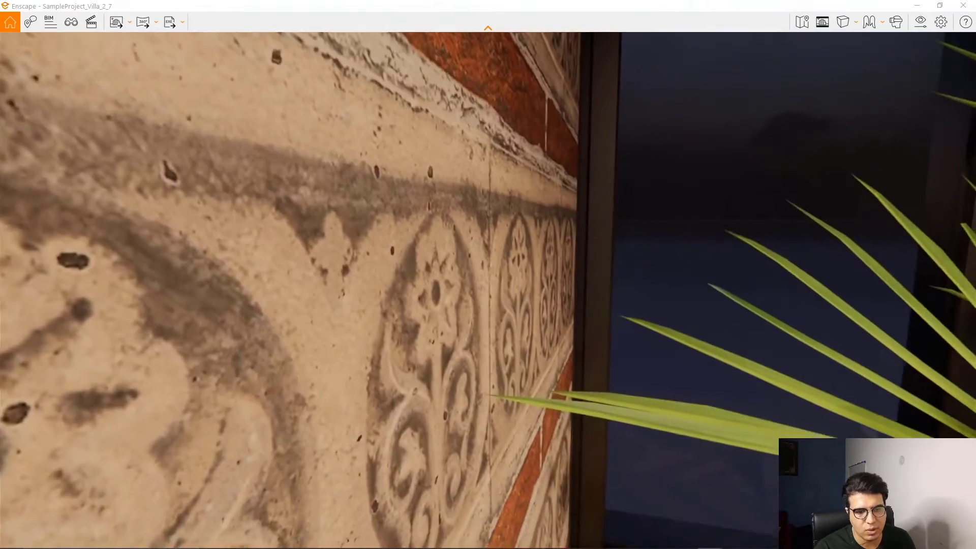
{"action": "key", "text": "w"}
{"action": "key", "text": "s"}
{"action": "key", "text": "s"}
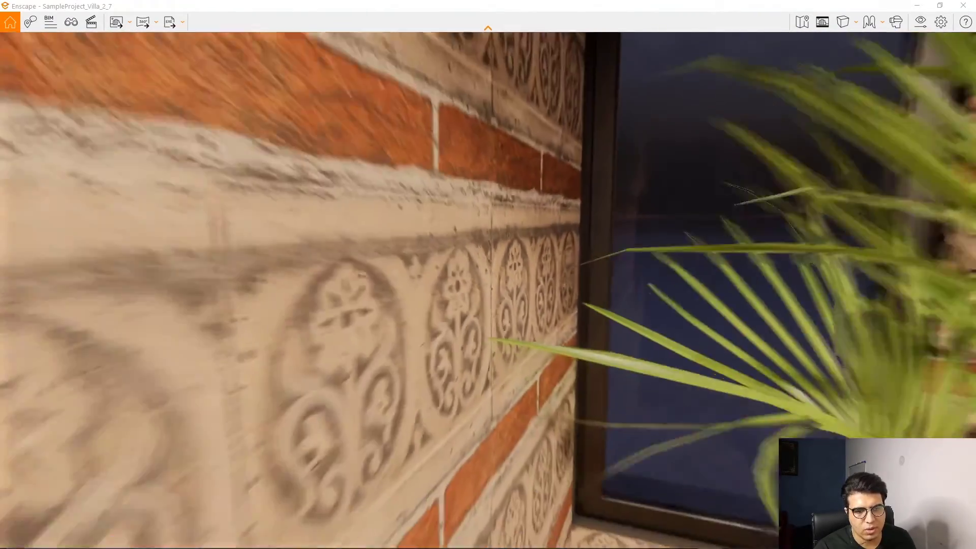
{"action": "key", "text": "w"}
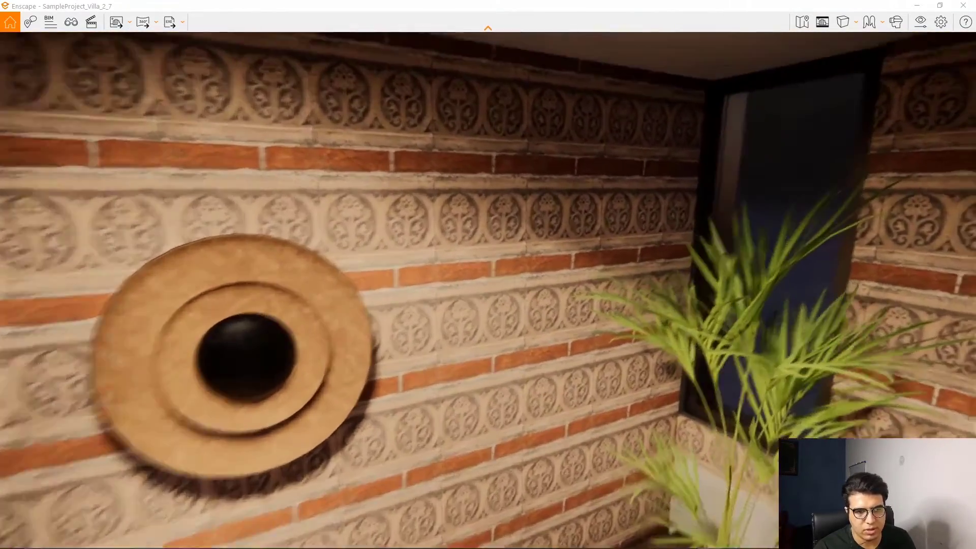
{"action": "key", "text": "s"}
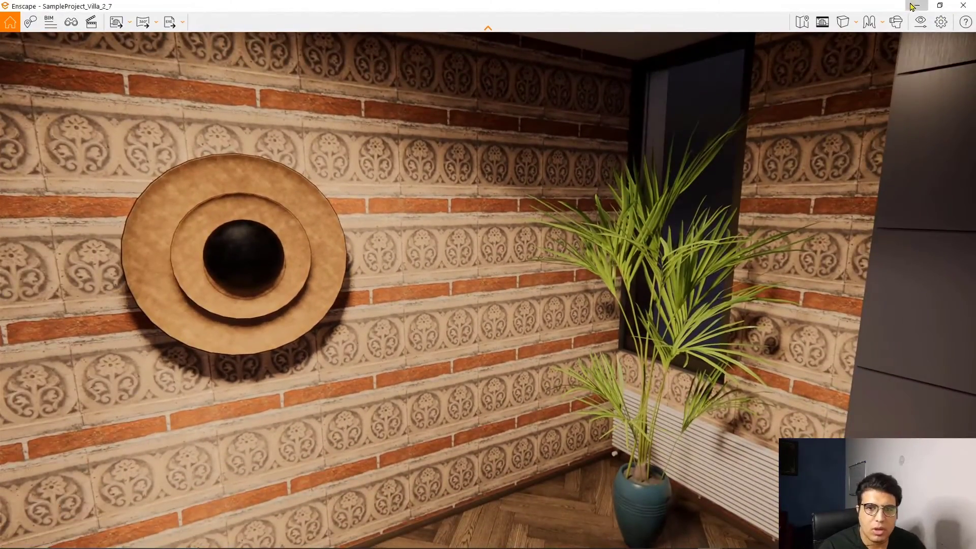
Return to Revit and open the appearance settings of DIS-1 from the structure layer of the living room wall's type
{"action": "left_click", "coordinate": [913, 7]}
{"action": "middle_click_drag", "start_coordinate": [427, 335], "coordinate": [379, 304], "text": "shift"}
{"action": "left_click", "coordinate": [379, 304]}
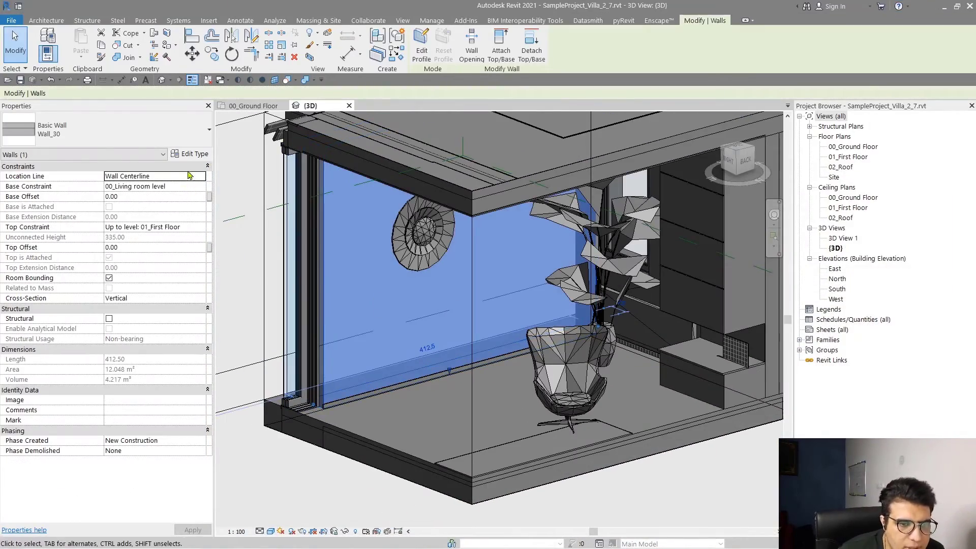
{"action": "left_click", "coordinate": [191, 153]}
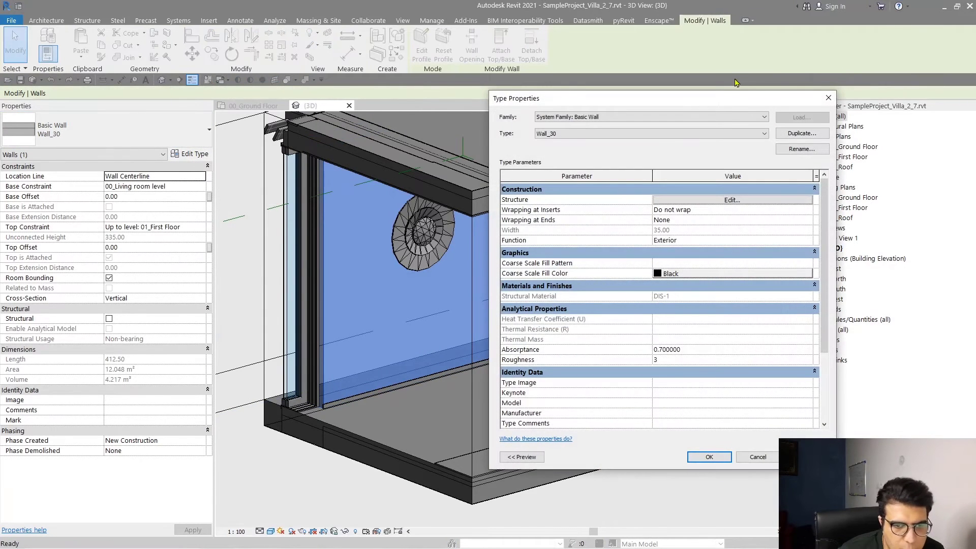
{"action": "left_click_drag", "start_coordinate": [732, 107], "coordinate": [514, 97]}
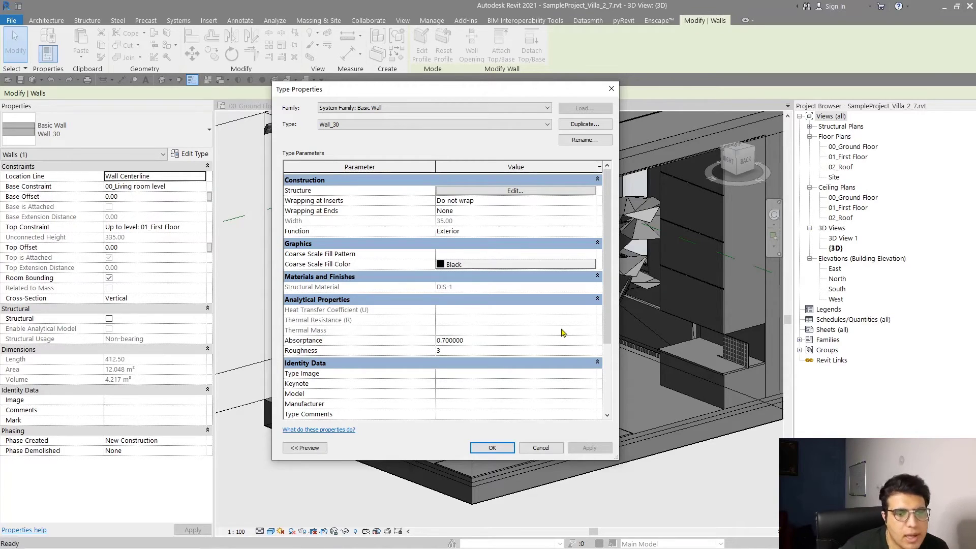
{"action": "left_click", "coordinate": [493, 191]}
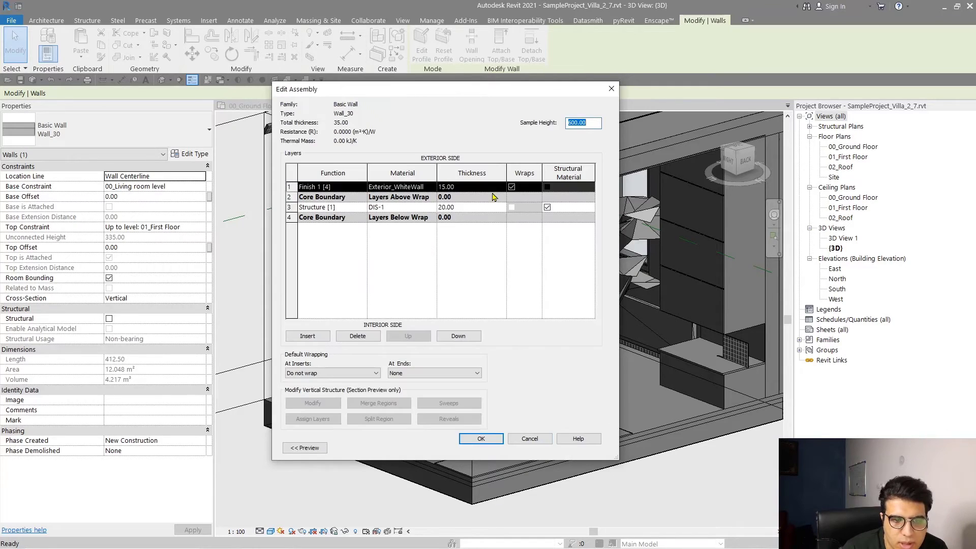
{"action": "left_click", "coordinate": [427, 208]}
{"action": "left_click", "coordinate": [433, 207]}
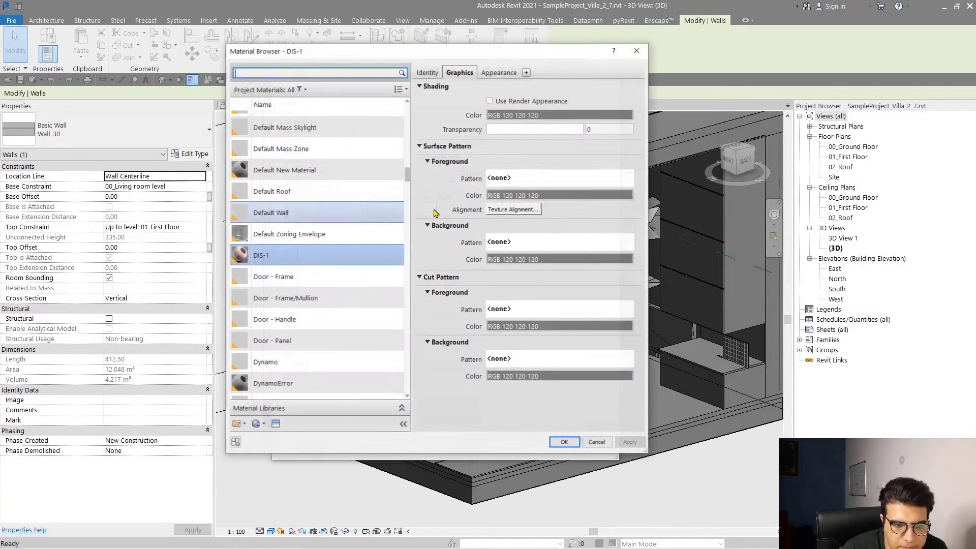
{"action": "left_click", "coordinate": [498, 72]}
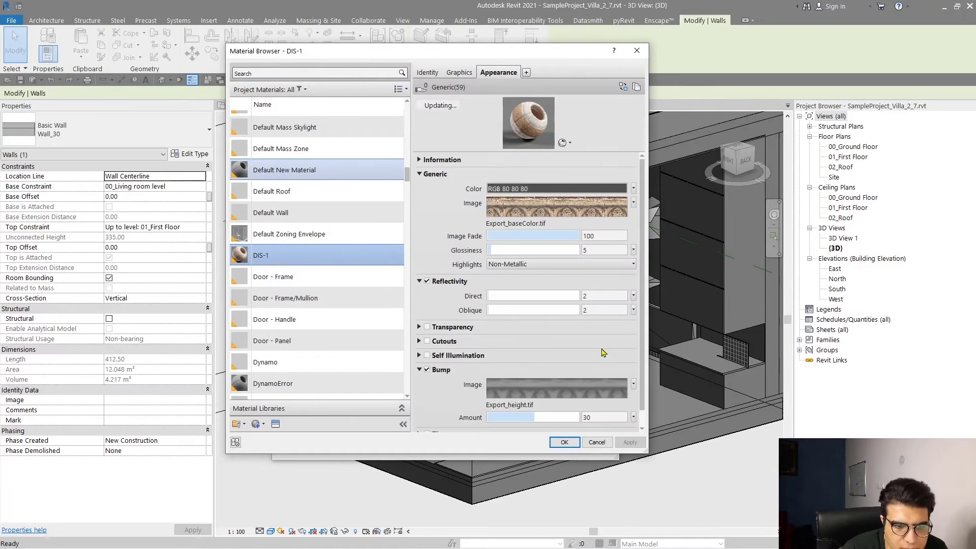
Set the Bump amount of DIS-1 to 600 and accept the material, assembly and wall type changes
{"action": "left_click_drag", "start_coordinate": [563, 60], "coordinate": [443, 50]}
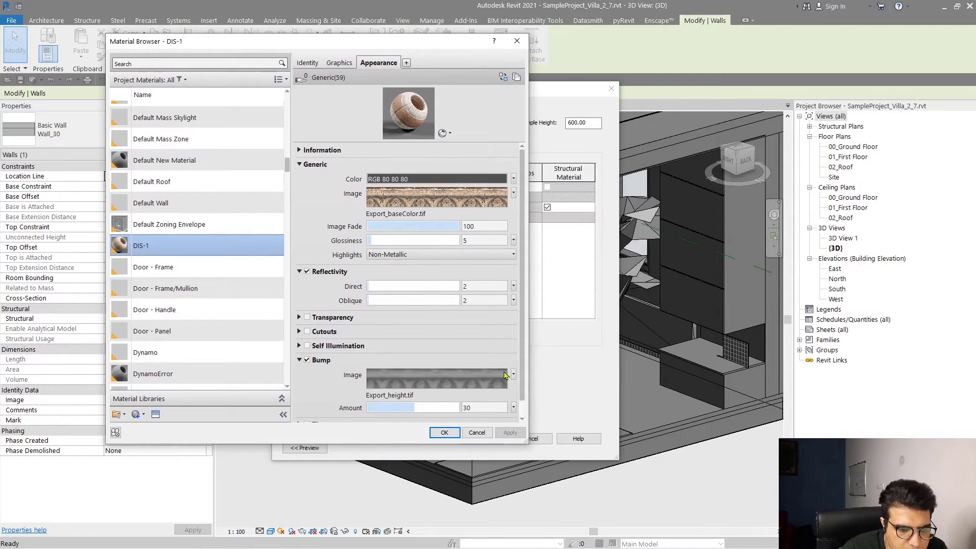
{"action": "double_click", "coordinate": [492, 407]}
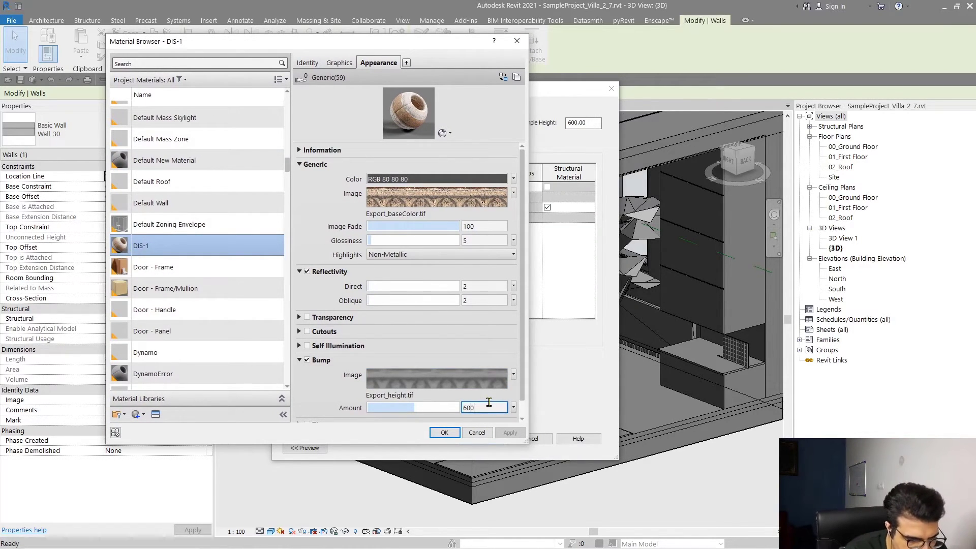
{"action": "left_click", "coordinate": [443, 433]}
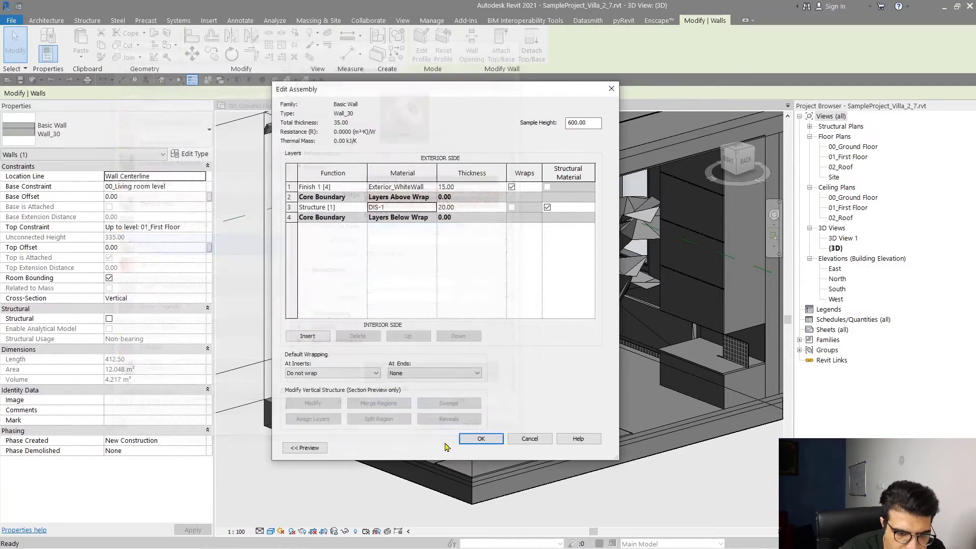
{"action": "left_click", "coordinate": [482, 439]}
{"action": "left_click", "coordinate": [489, 448]}
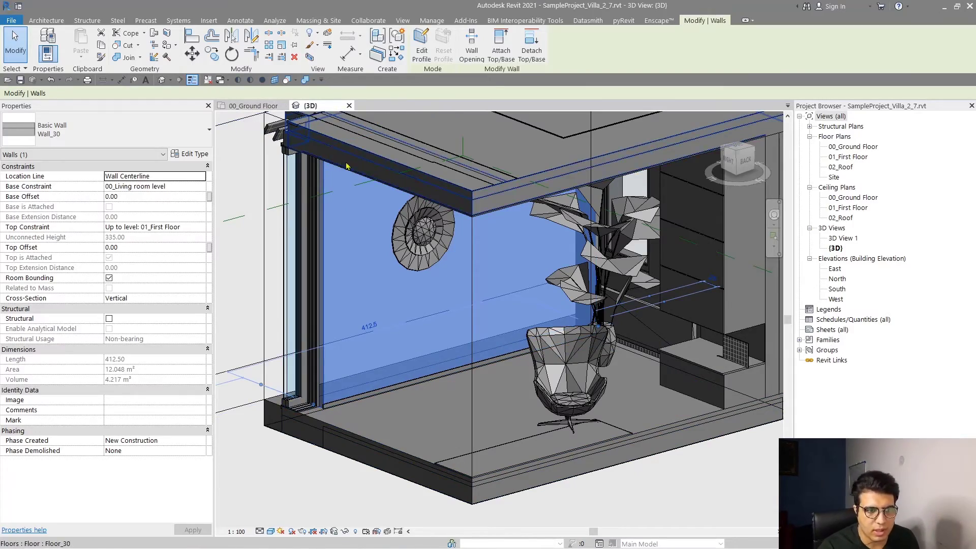
Switch to Enscape and examine the stronger brick relief on the living room wall from close up and from farther back
{"action": "key", "text": "alt+Tab"}
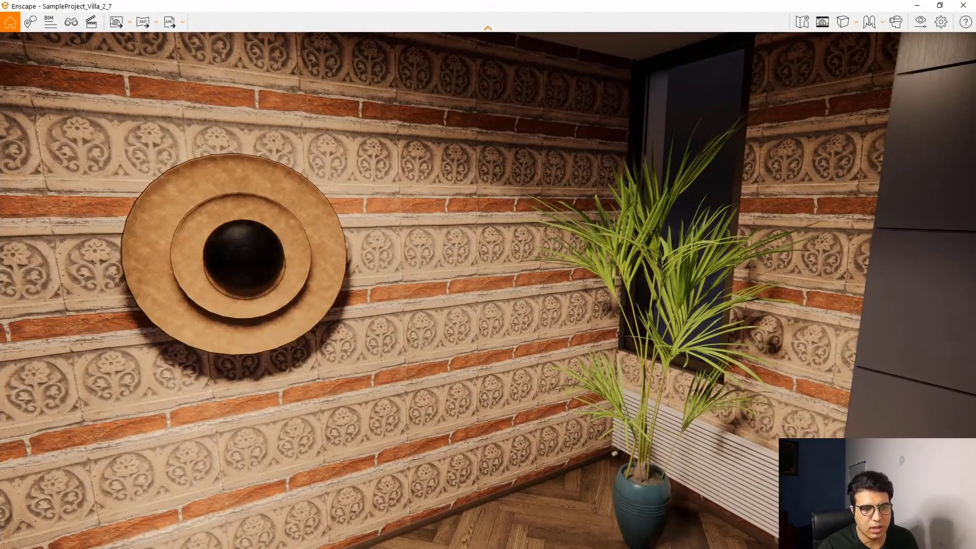
{"action": "key", "text": "w"}
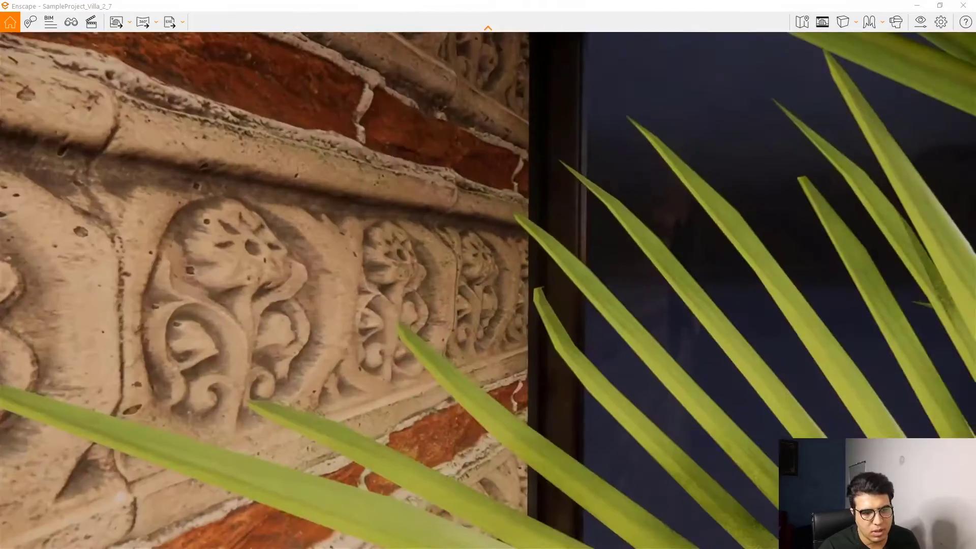
{"action": "key", "text": "w"}
{"action": "key", "text": "s"}
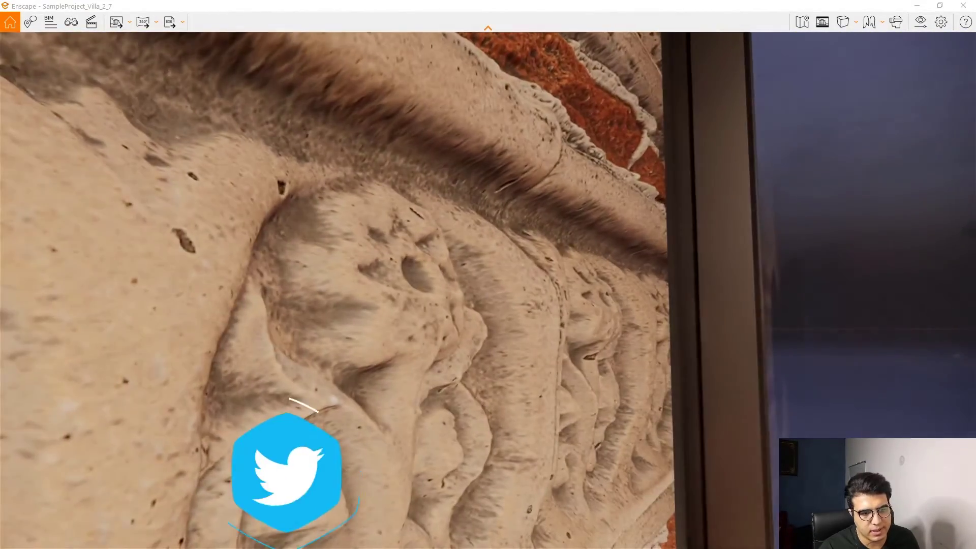
{"action": "key", "text": "s"}
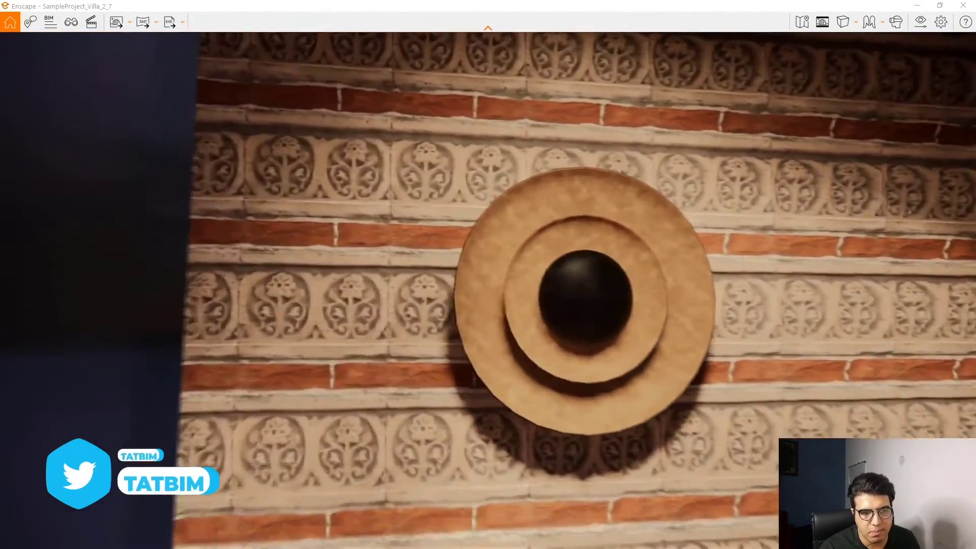
{"action": "key", "text": "w"}
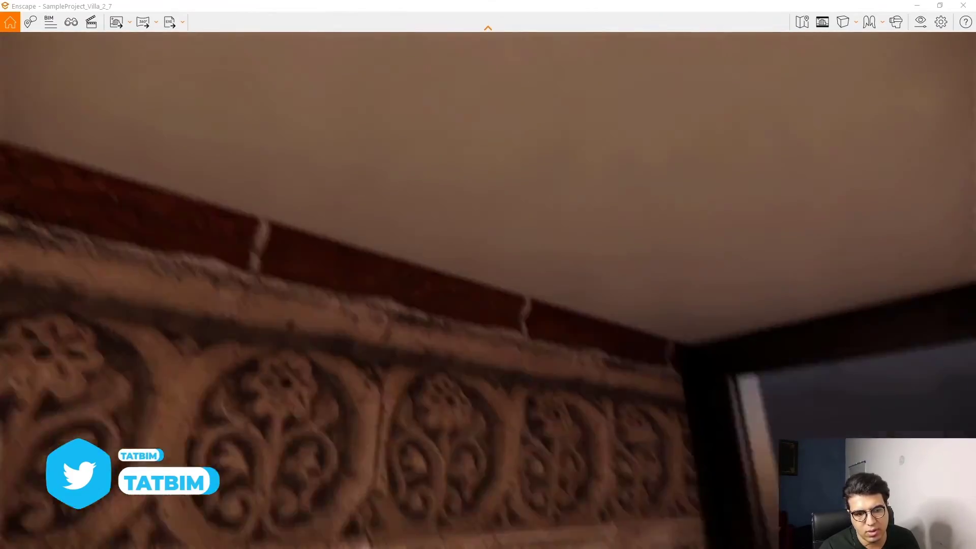
{"action": "key", "text": "s"}
{"action": "key", "text": "w"}
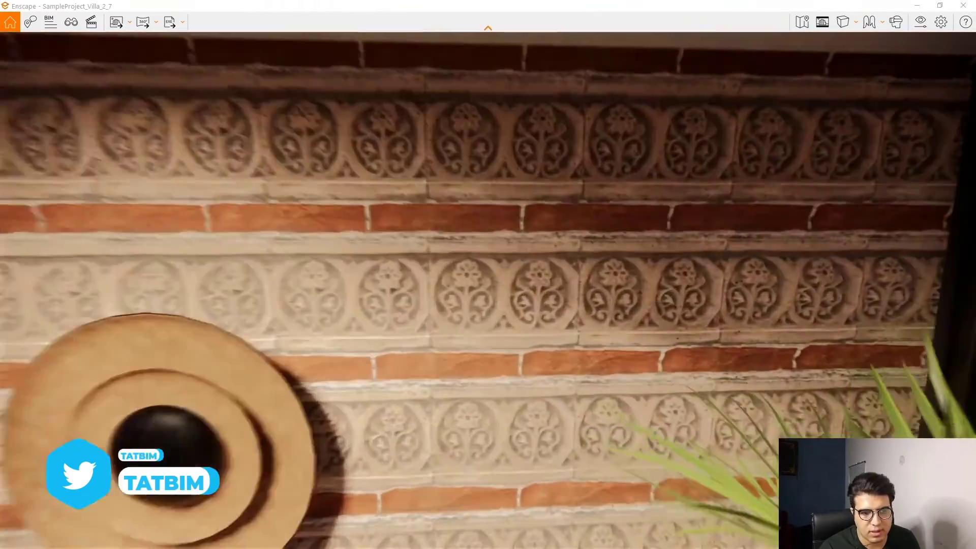
{"action": "left_click_drag", "start_coordinate": [447, 382], "coordinate": [585, 402]}
{"action": "key", "text": "s"}
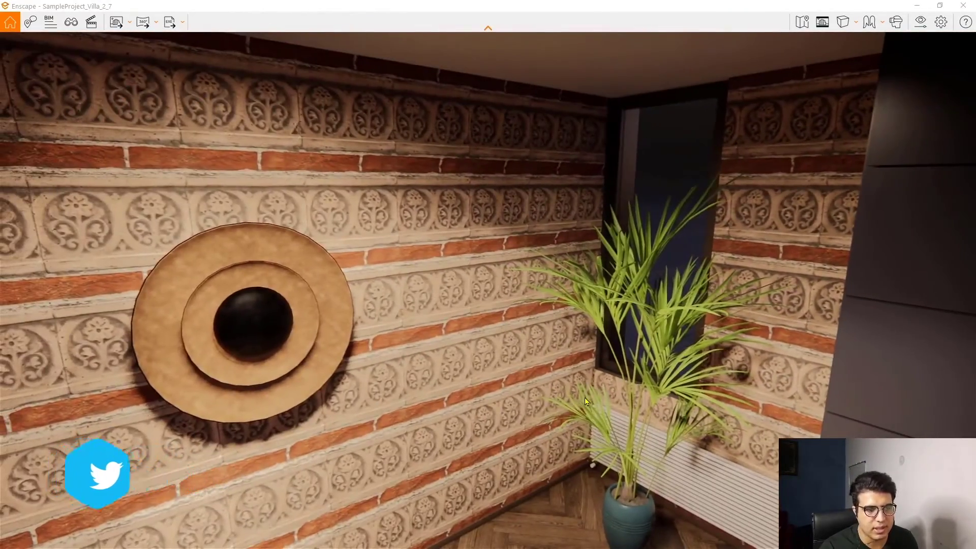
Return to Revit and reopen the appearance settings of DIS-1 from the structure layer of the living room wall's type
{"action": "key", "text": "alt+Tab"}
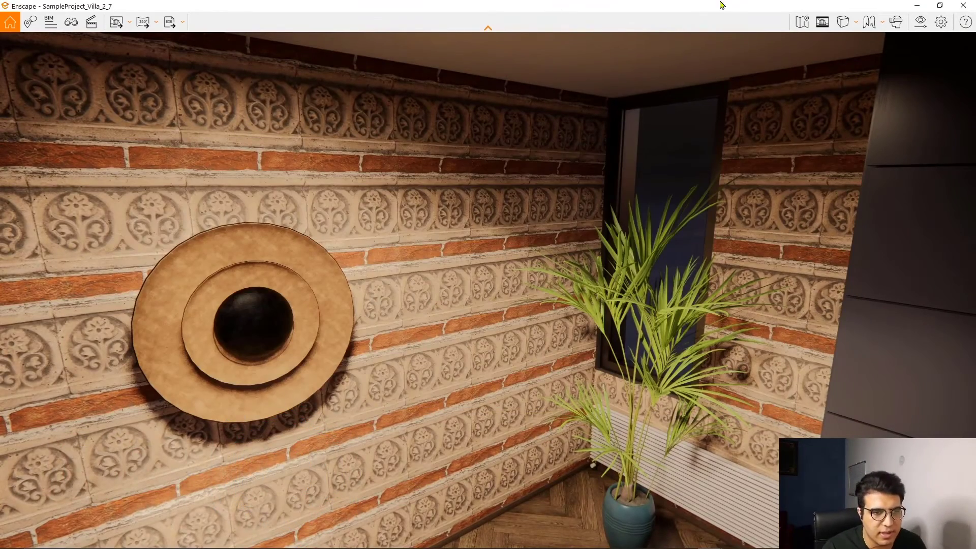
{"action": "left_click", "coordinate": [924, 9]}
{"action": "scroll", "coordinate": [328, 284], "scroll_direction": "up", "scroll_amount": 3}
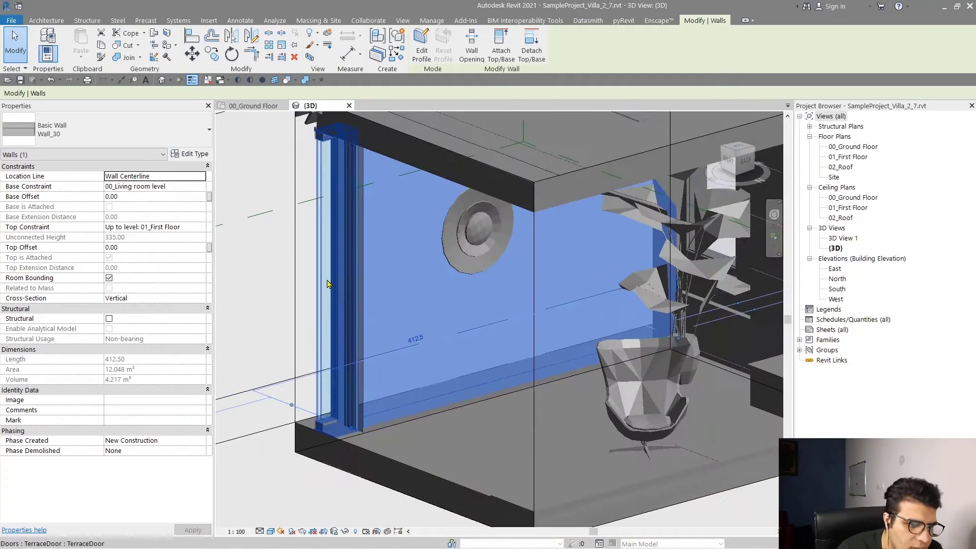
{"action": "left_click", "coordinate": [246, 250]}
{"action": "middle_click_drag", "start_coordinate": [311, 313], "coordinate": [373, 327]}
{"action": "left_click", "coordinate": [511, 317]}
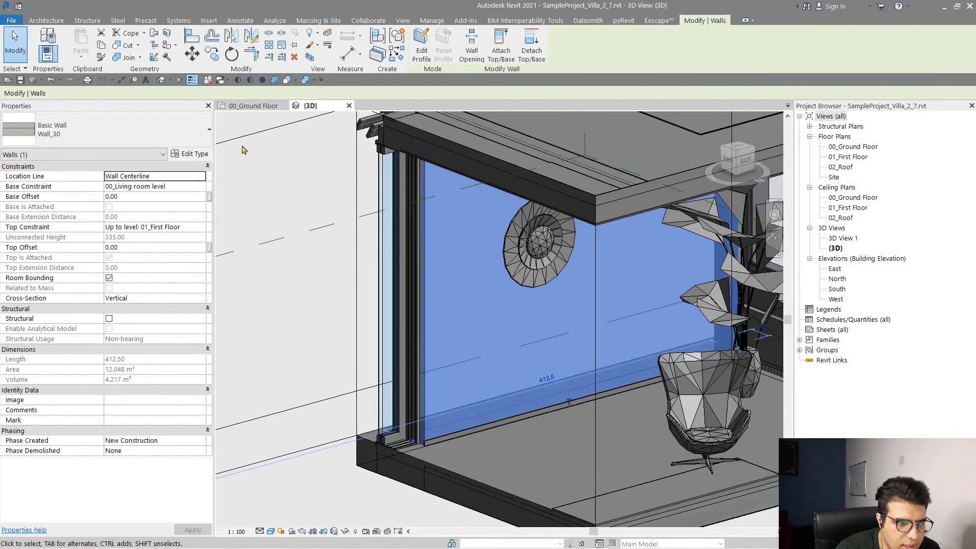
{"action": "left_click", "coordinate": [191, 153]}
{"action": "left_click", "coordinate": [545, 248]}
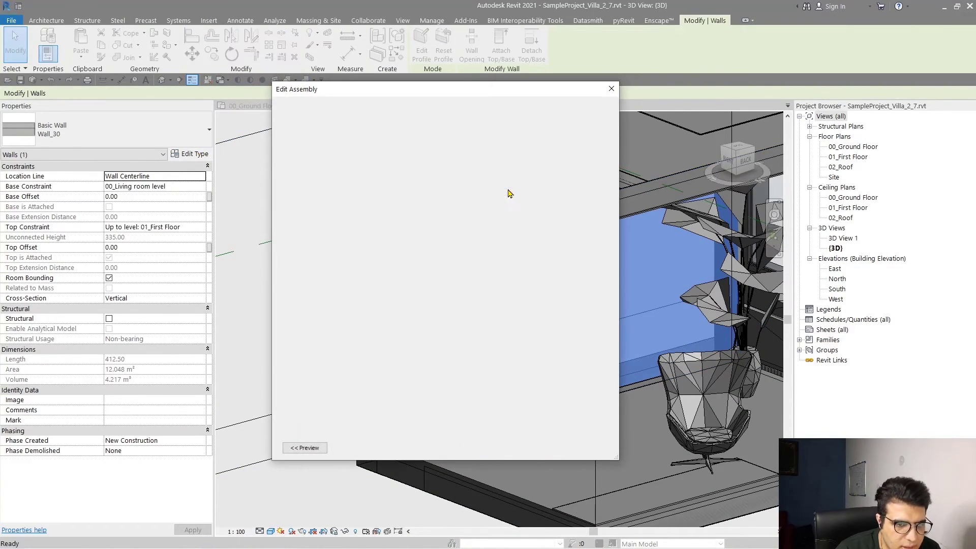
{"action": "left_click", "coordinate": [431, 207]}
{"action": "left_click", "coordinate": [432, 208]}
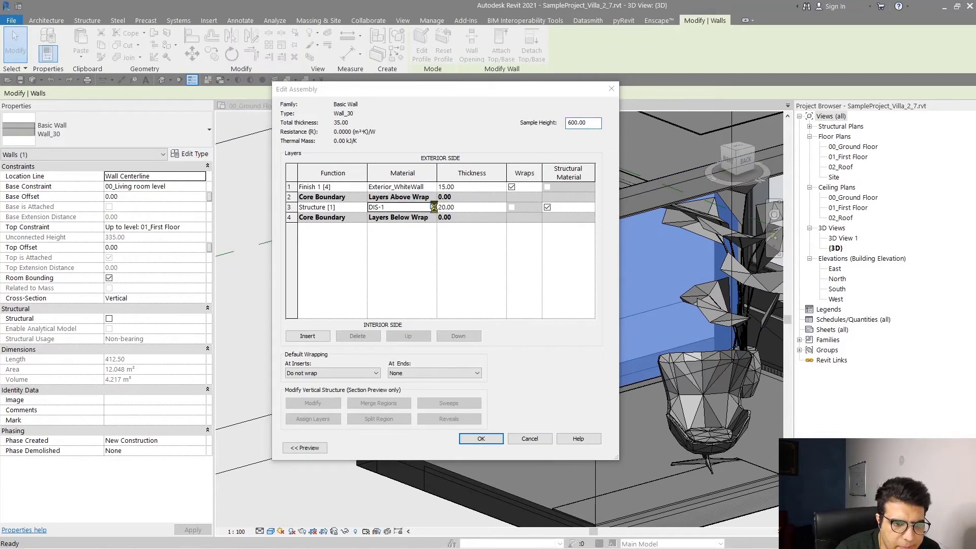
{"action": "left_click", "coordinate": [379, 64]}
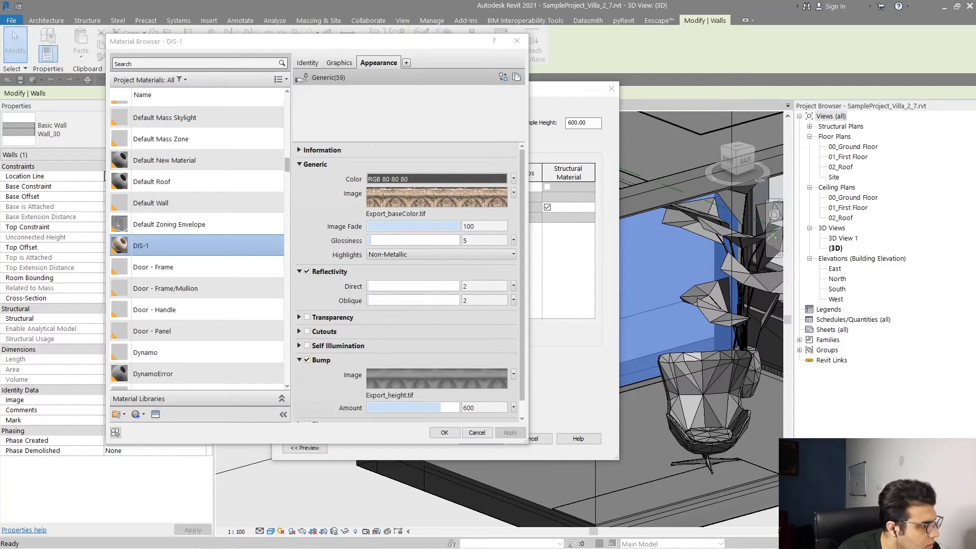
Replace the Generic image of DIS-1 with Export_baseColor.tif from the graffiti brick folder drive-download-20210309T135324Z-001
{"action": "key", "text": "alt+Tab"}
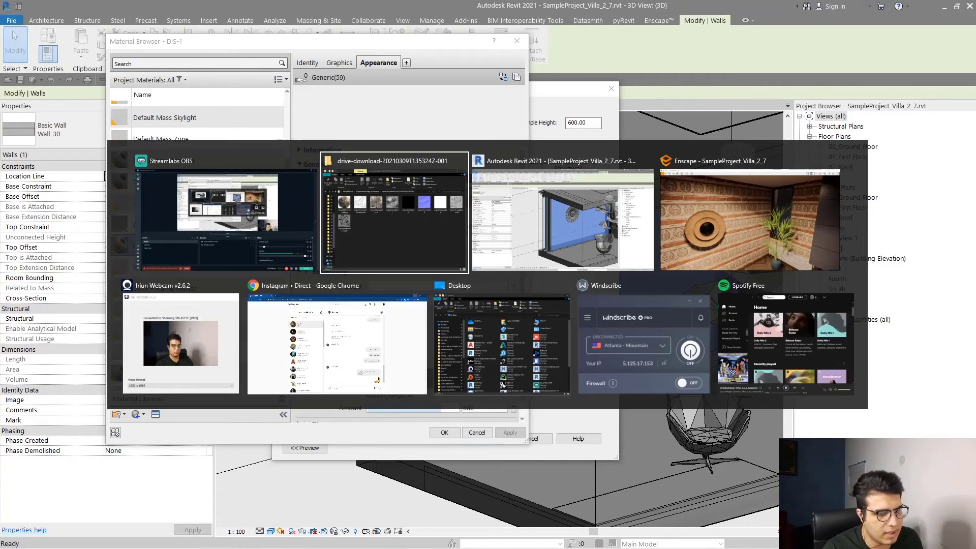
{"action": "left_click_drag", "start_coordinate": [1, 84], "coordinate": [795, 71]}
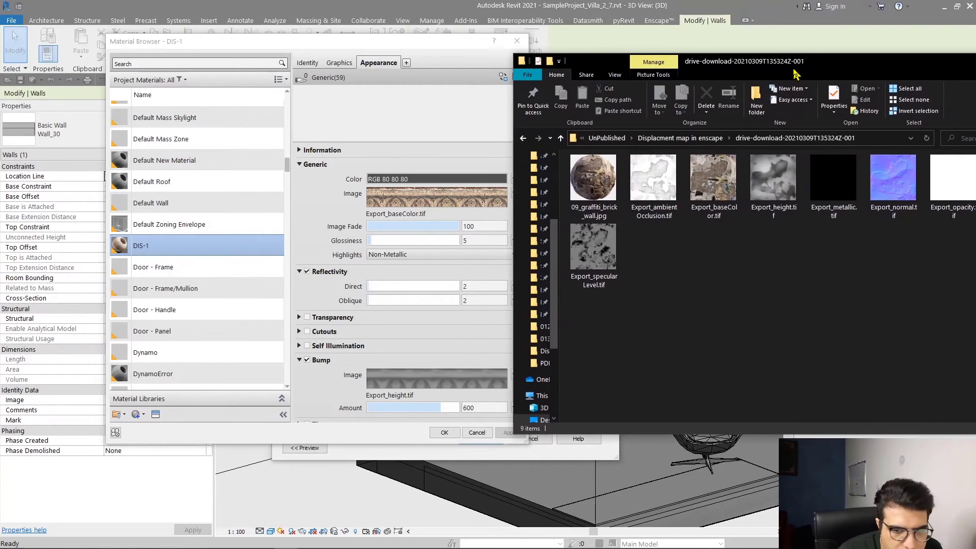
{"action": "left_click", "coordinate": [710, 196]}
{"action": "left_click_drag", "start_coordinate": [594, 234], "coordinate": [422, 197]}
Set the sample size of the new base color image to 300 cm in width and height
{"action": "left_click", "coordinate": [428, 202]}
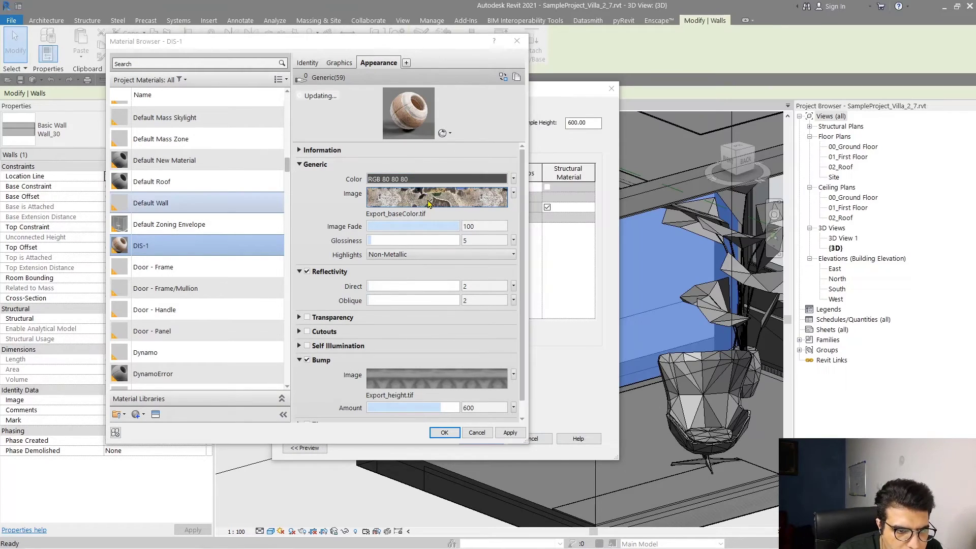
{"action": "scroll", "coordinate": [313, 325], "scroll_direction": "down", "scroll_amount": 2}
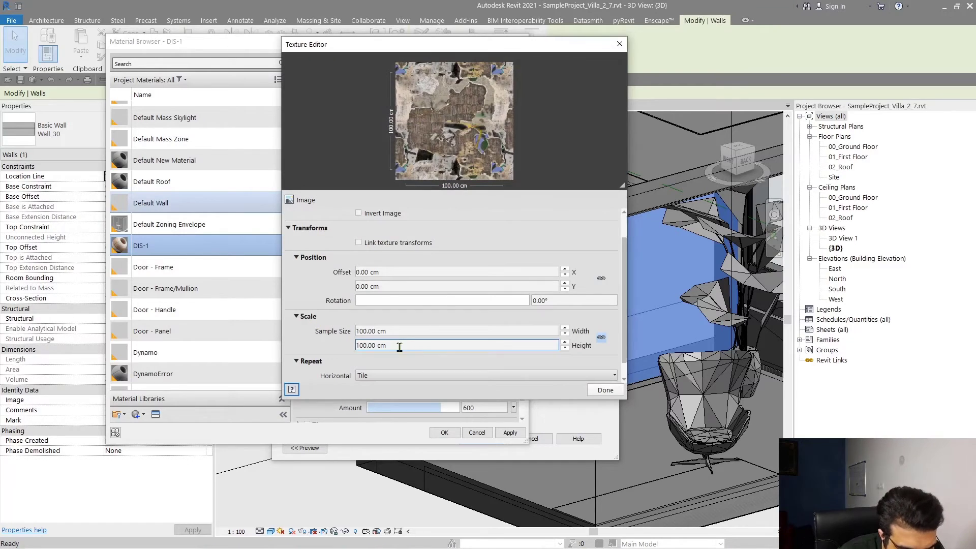
{"action": "left_click", "coordinate": [418, 333]}
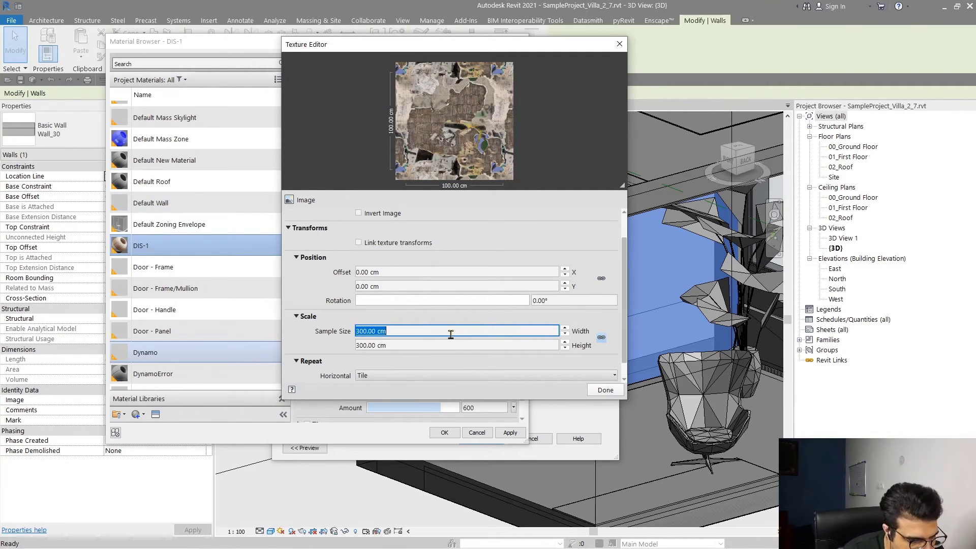
{"action": "left_click", "coordinate": [605, 390]}
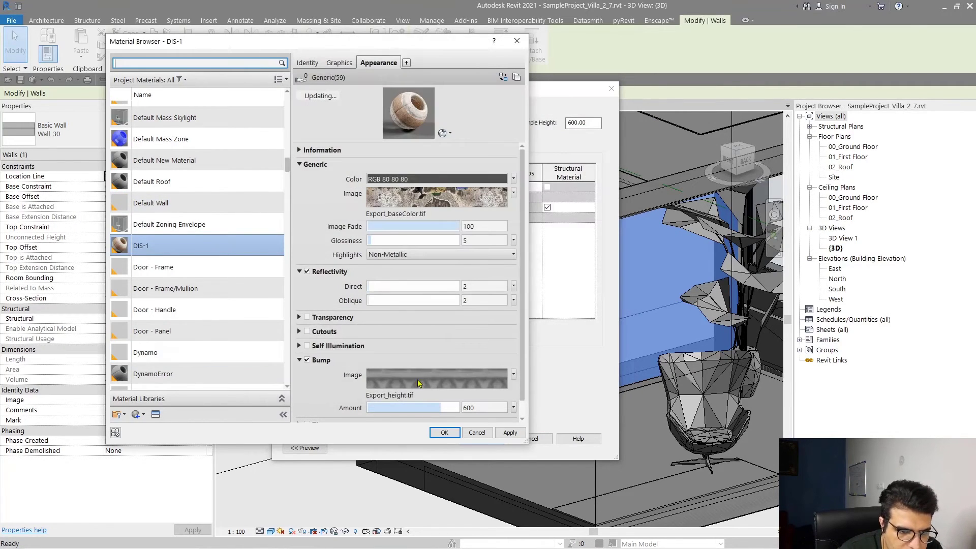
Replace the Bump image of DIS-1 with Export_height.tif from the graffiti brick folder and review its texture settings
{"action": "key", "text": "super"}
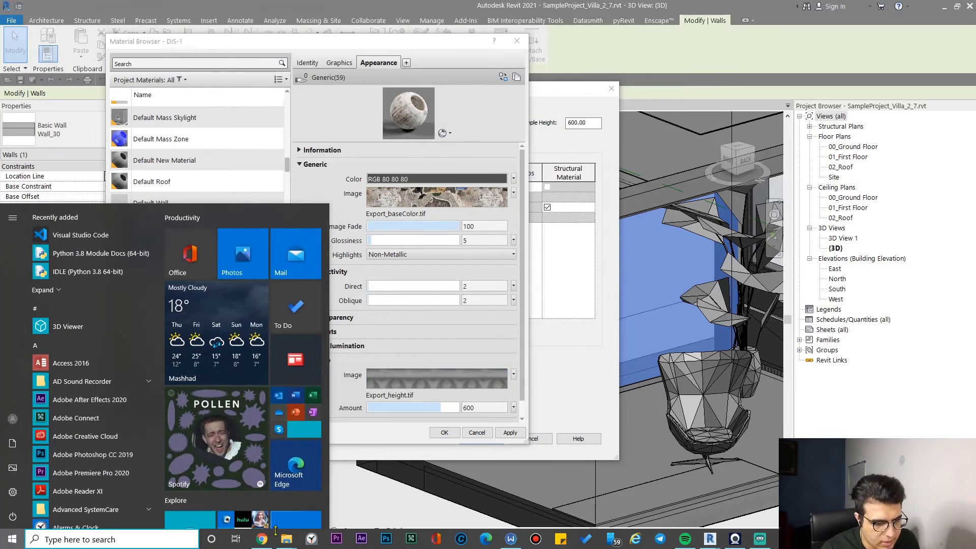
{"action": "mouse_move", "coordinate": [287, 540]}
{"action": "left_click", "coordinate": [243, 489]}
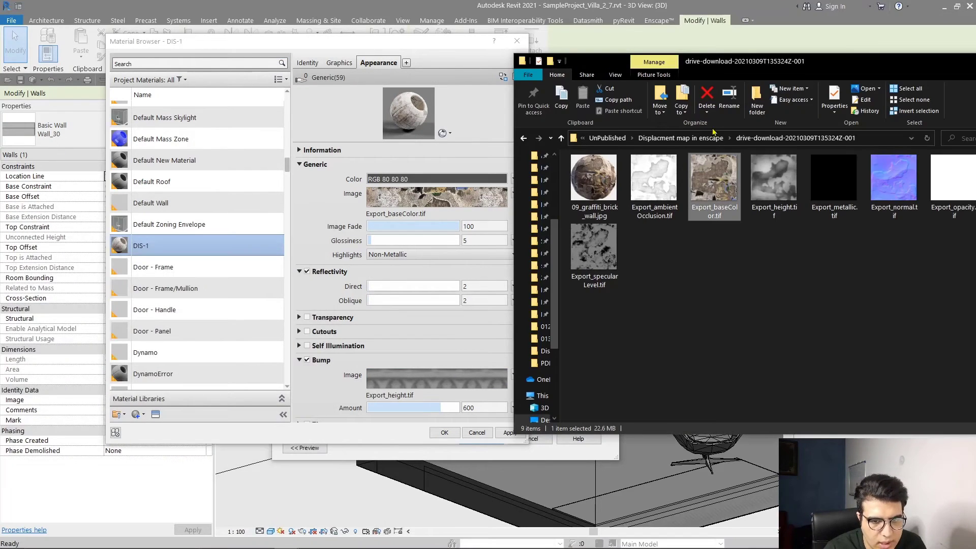
{"action": "left_click", "coordinate": [764, 218]}
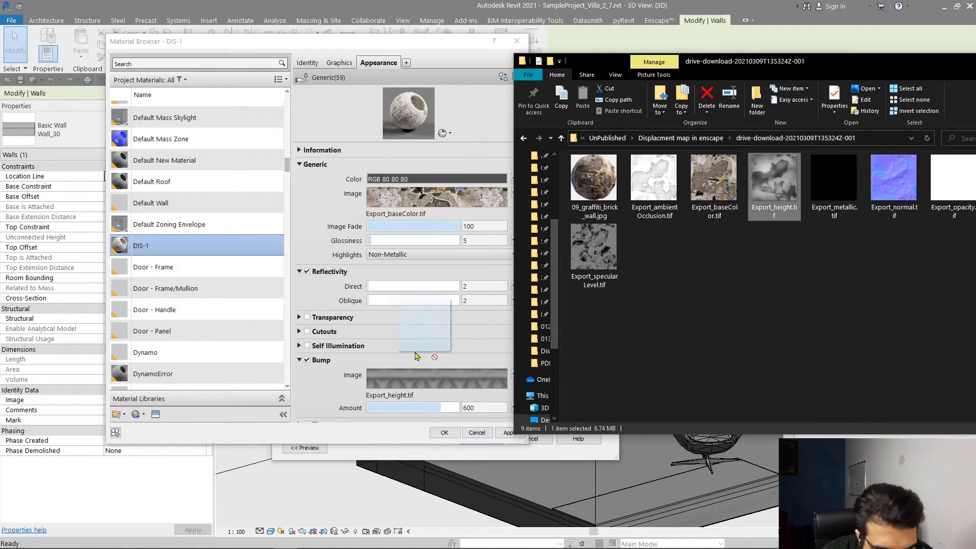
{"action": "left_click_drag", "start_coordinate": [415, 356], "coordinate": [433, 379]}
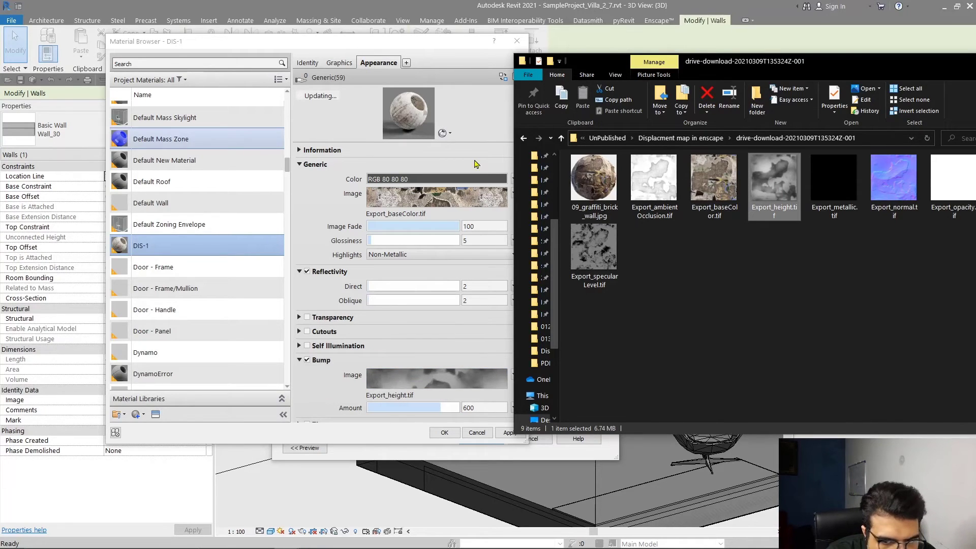
{"action": "left_click", "coordinate": [466, 386]}
{"action": "left_click", "coordinate": [466, 386]}
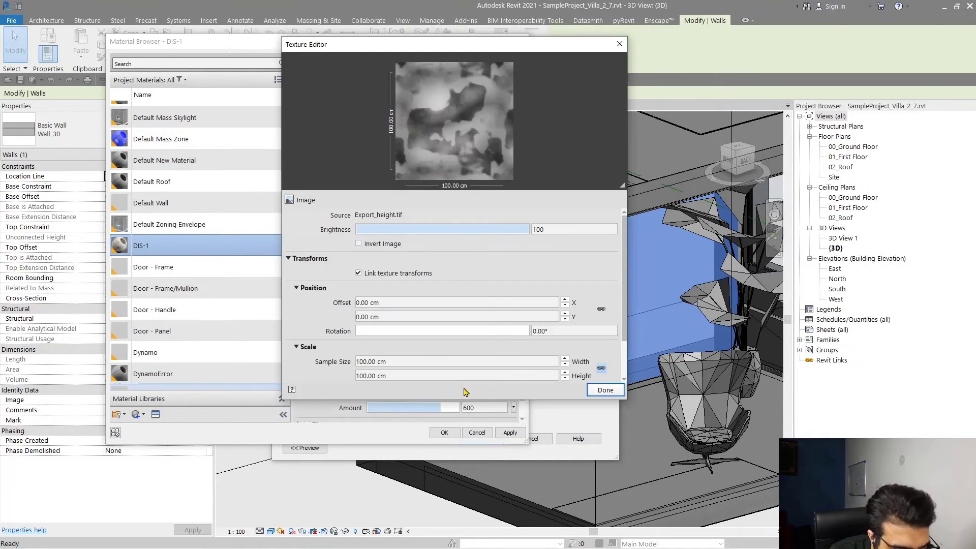
{"action": "left_click", "coordinate": [606, 391]}
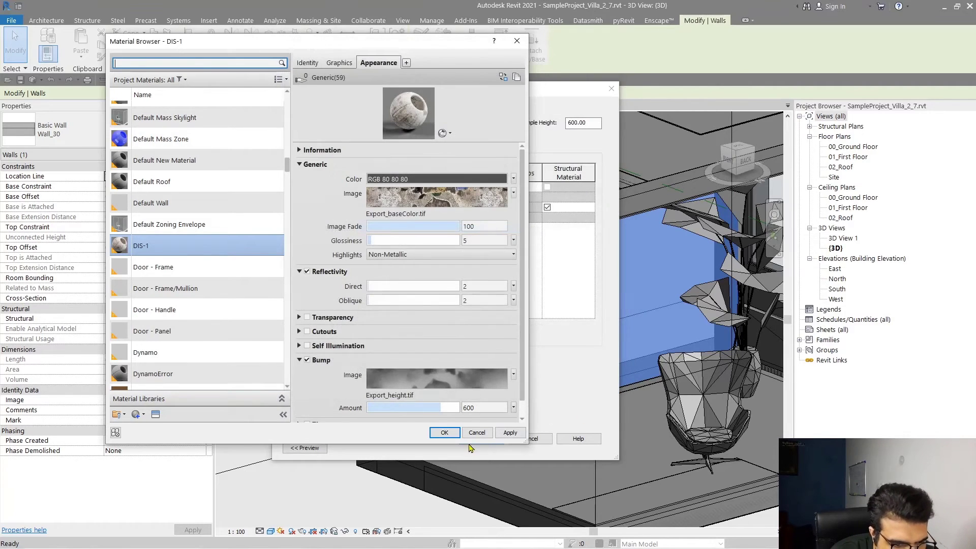
Accept the DIS-1 material, the wall assembly and the wall type changes
{"action": "left_click", "coordinate": [445, 432]}
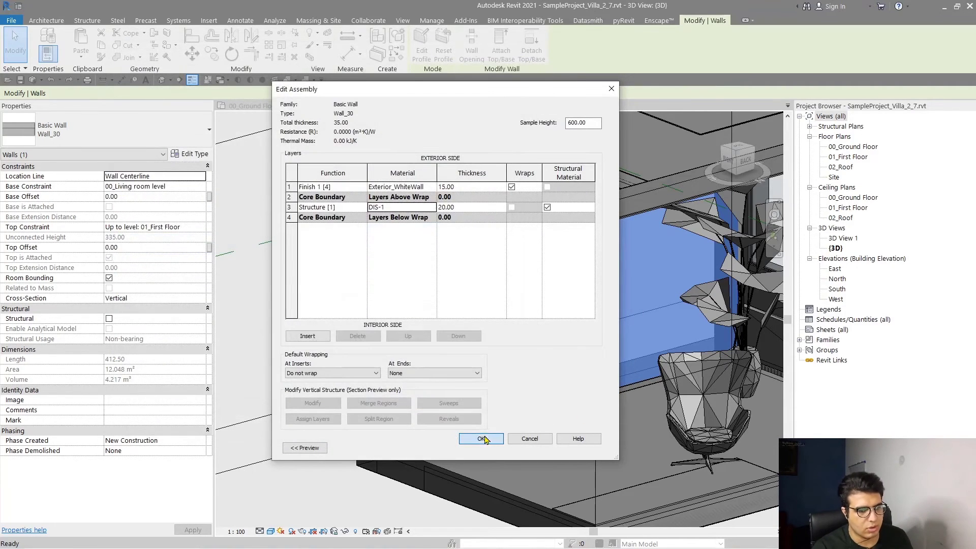
{"action": "left_click", "coordinate": [482, 439]}
{"action": "left_click", "coordinate": [492, 447]}
Switch to Enscape and examine the graffiti brick texture and its relief on the living room walls from several distances
{"action": "key", "text": "alt+Tab"}
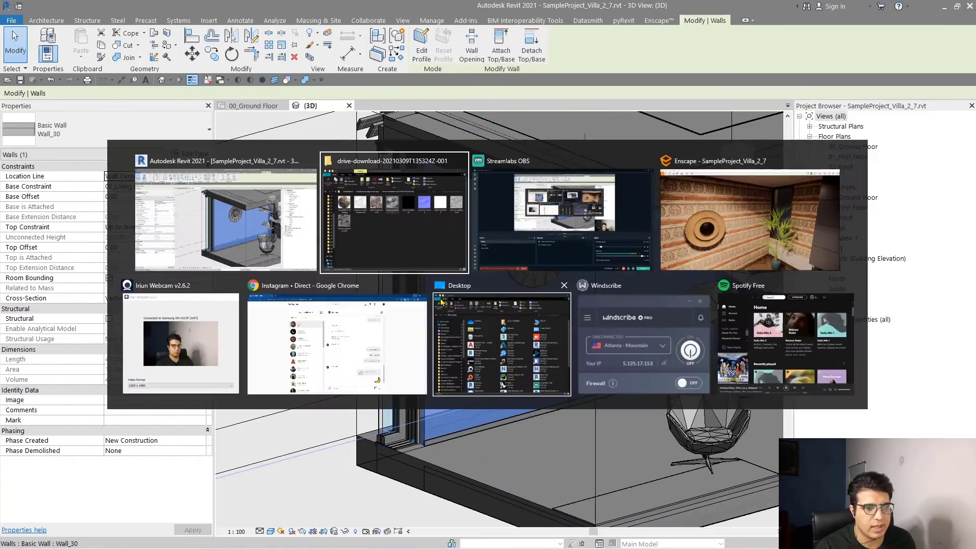
{"action": "key", "text": "alt+Tab"}
{"action": "key", "text": "alt+Tab"}
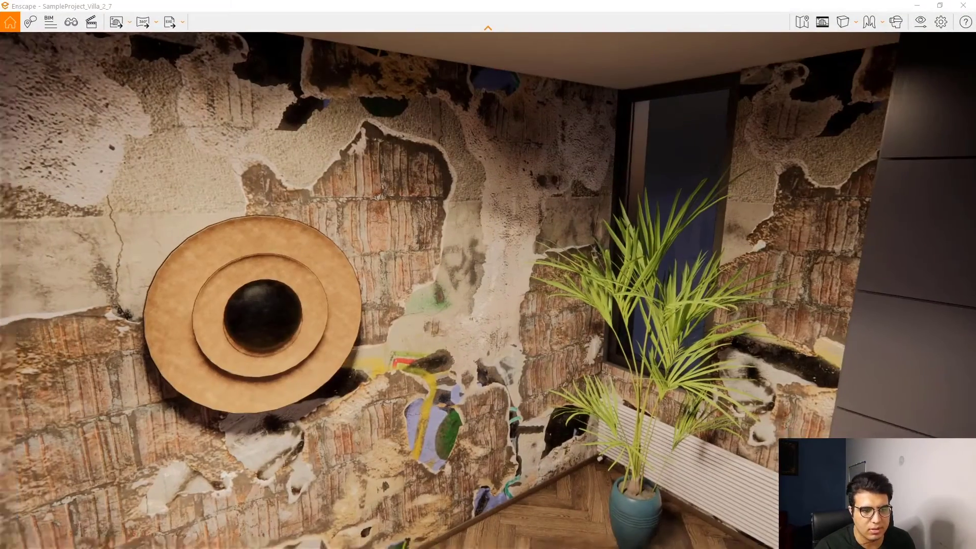
{"action": "key", "text": "w"}
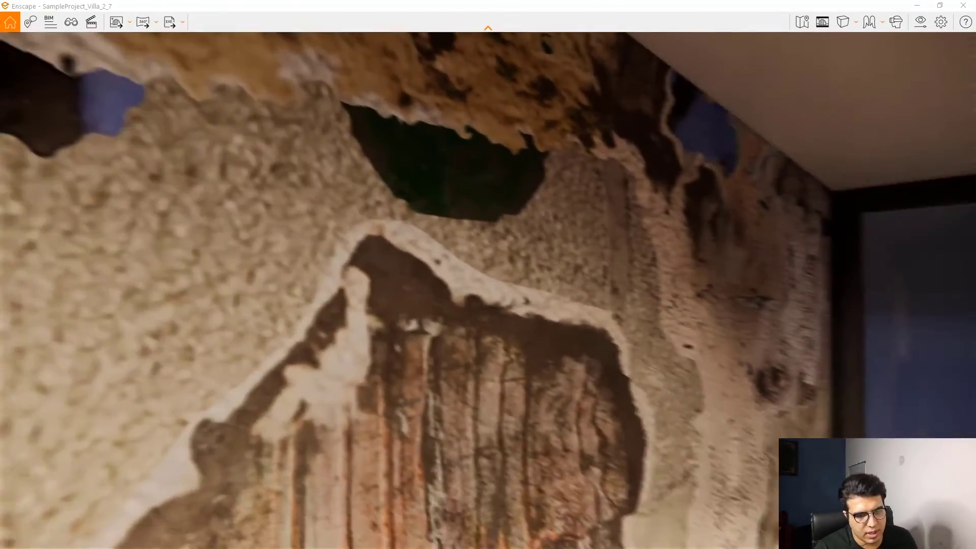
{"action": "key", "text": "s"}
{"action": "key", "text": "w"}
{"action": "key", "text": "s"}
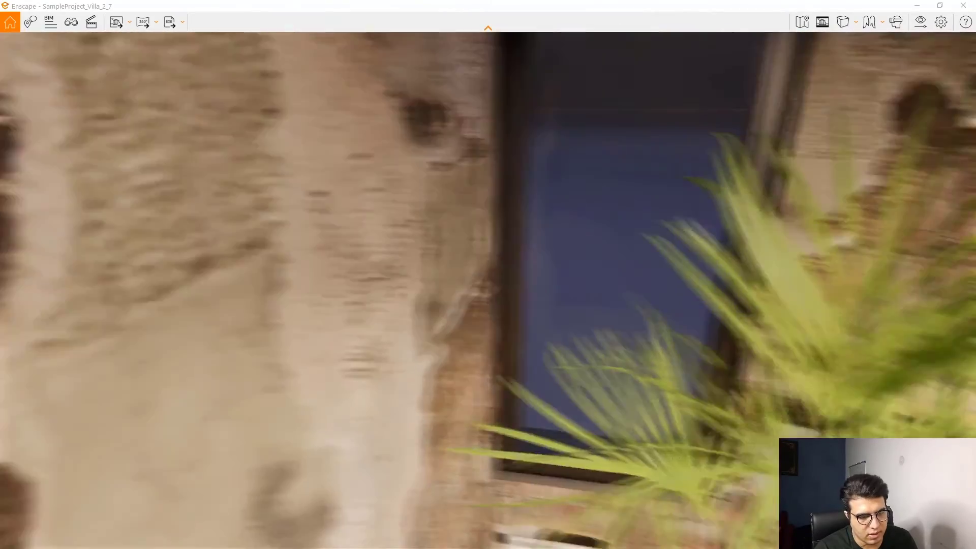
{"action": "key", "text": "s"}
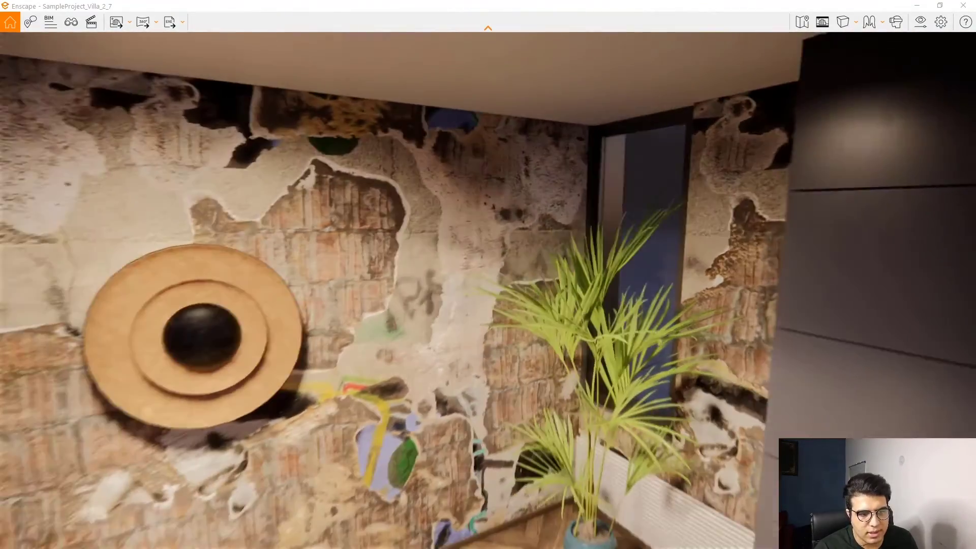
{"action": "key", "text": "s"}
{"action": "key", "text": "w"}
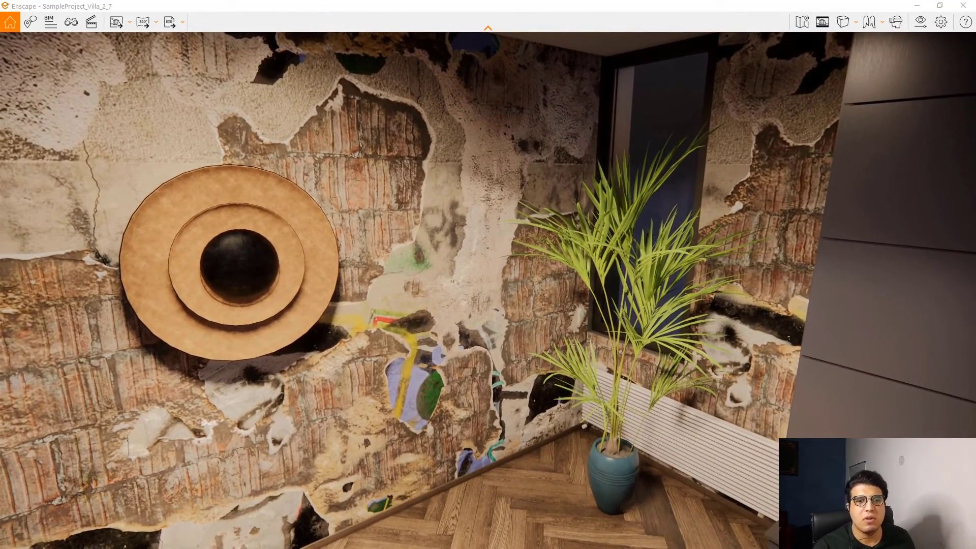
{"action": "key", "text": "s"}
{"action": "key", "text": "w"}
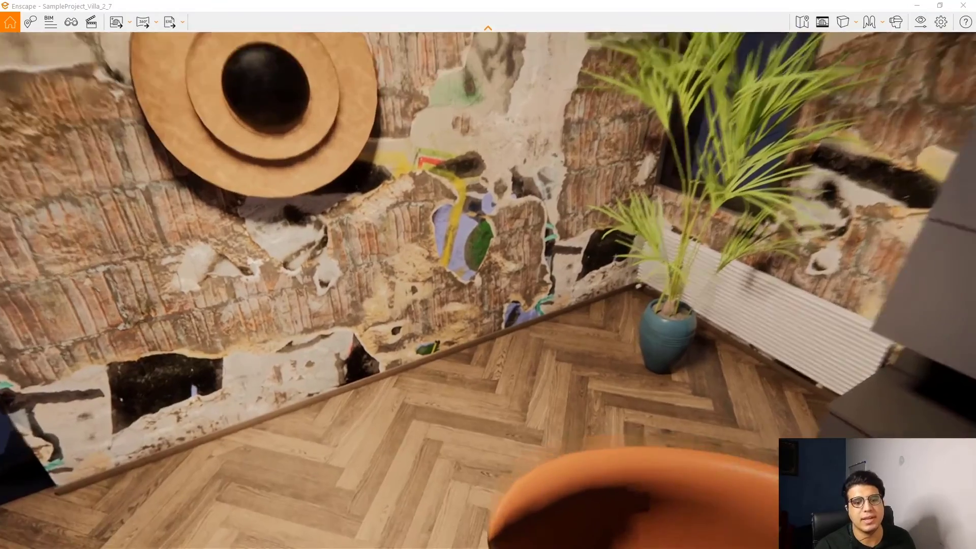
{"action": "key", "text": "w"}
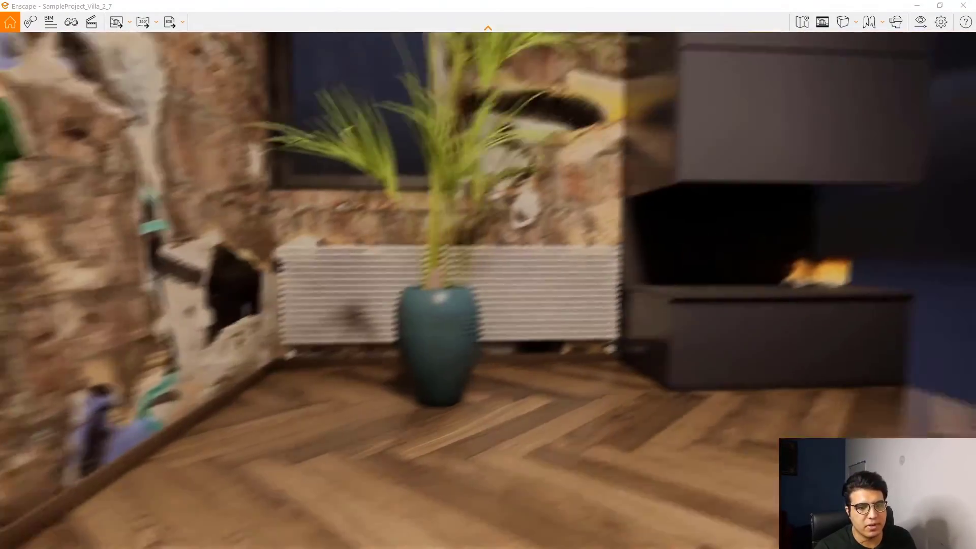